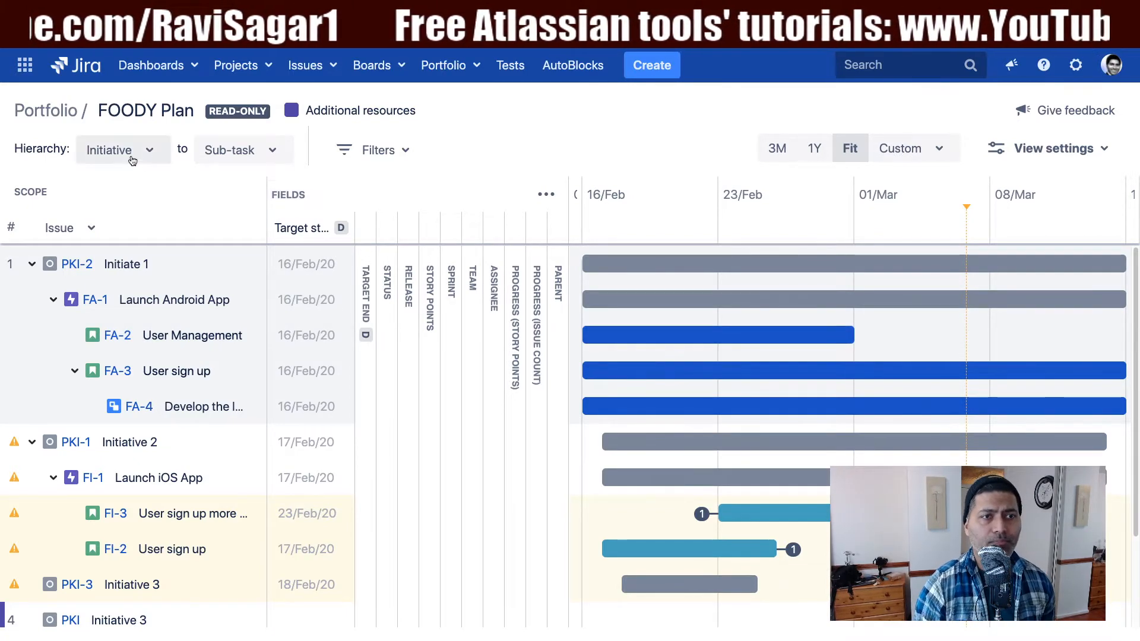
- Examine the filters offered in the read-only shared view of FOODY Plan
click(374, 150)
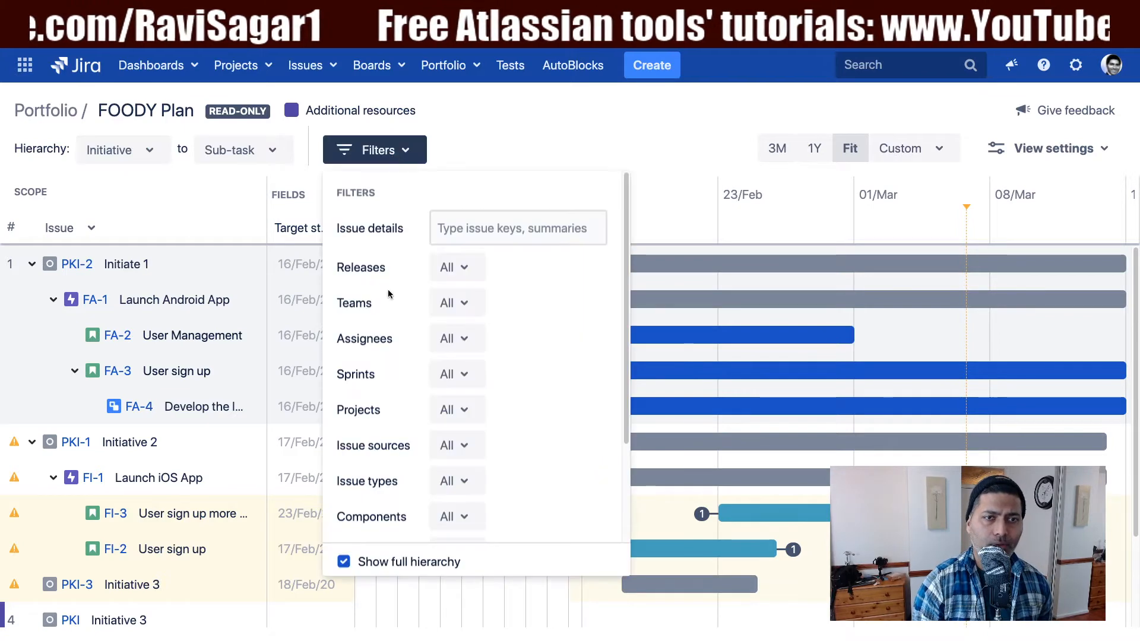
click(508, 140)
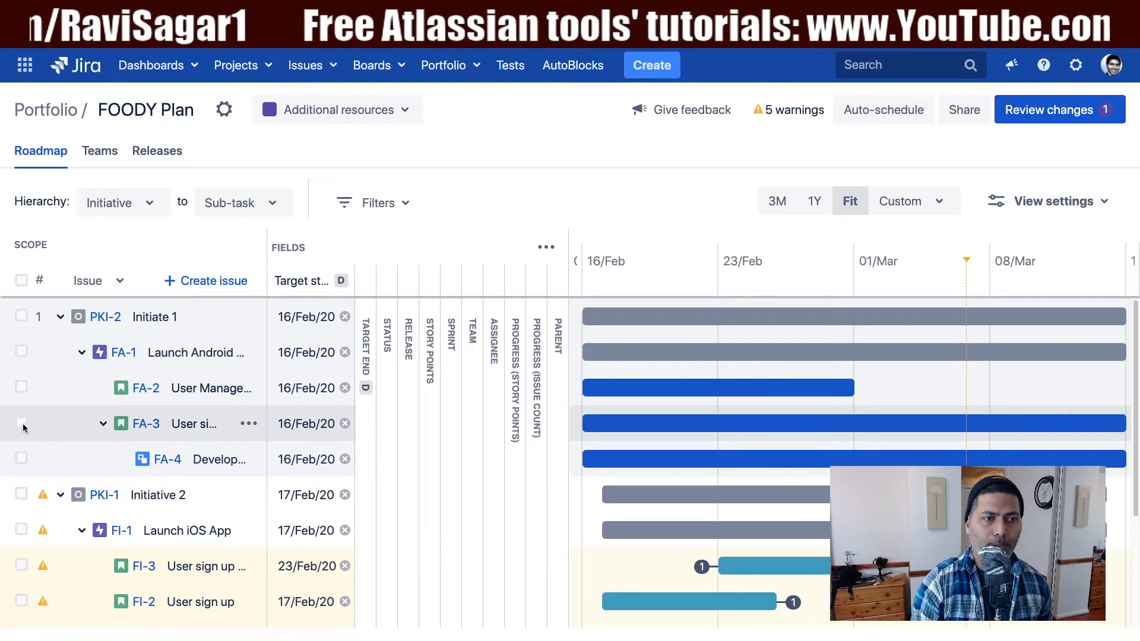
- Shorten the FA-2 User Management bar to end before 23/Feb and set the roadmap's top hierarchy level to Story
mouse_move(768, 383)
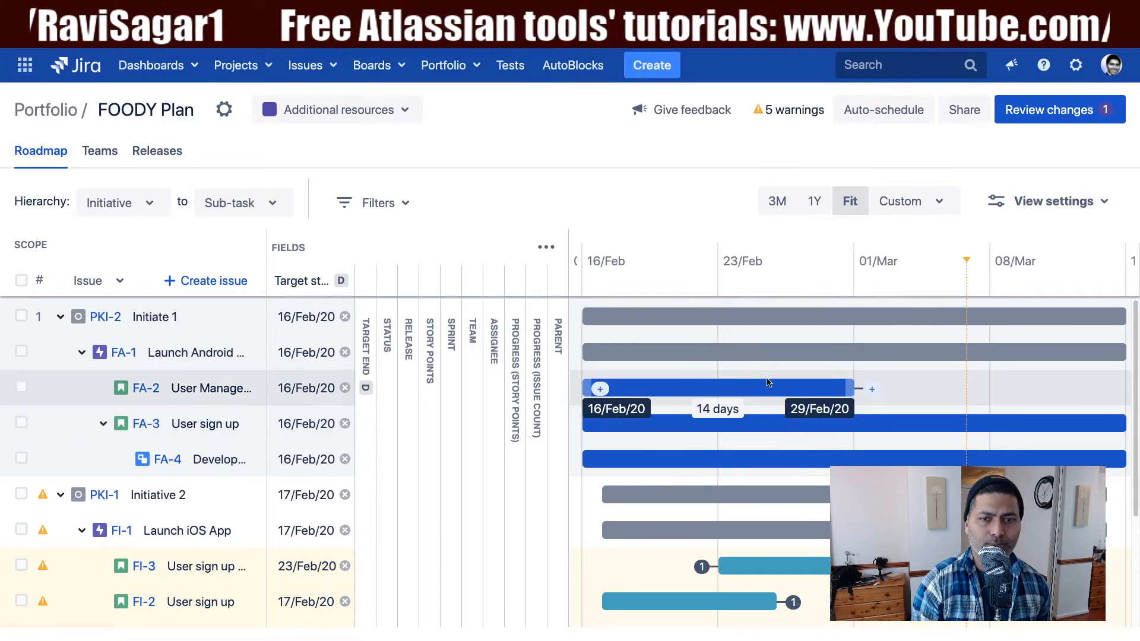
drag(846, 387, 666, 389)
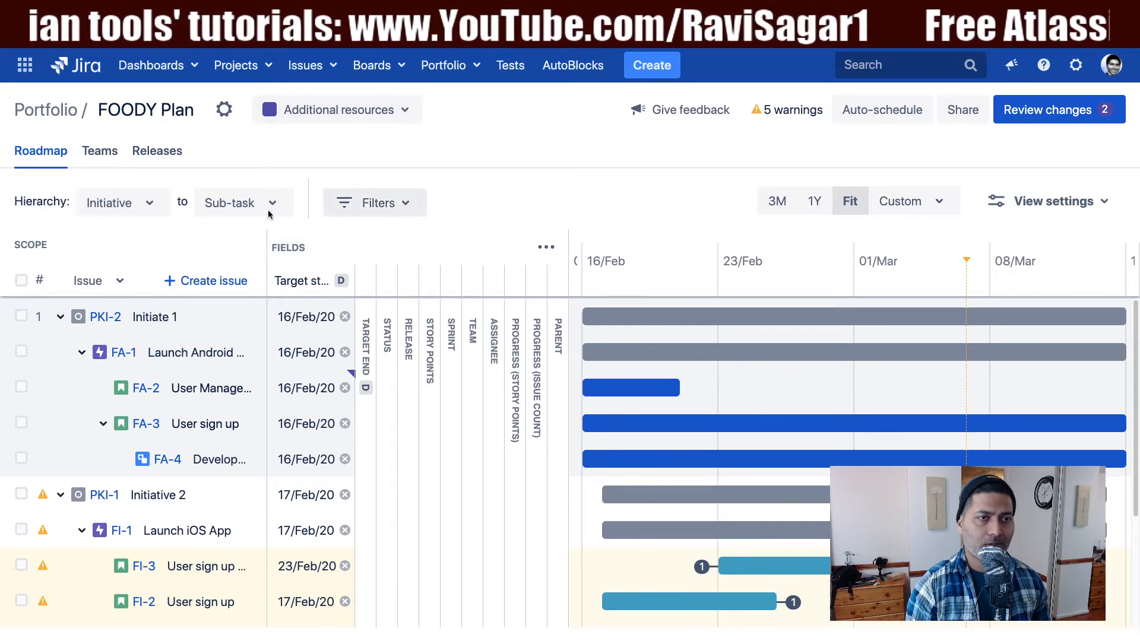
click(144, 214)
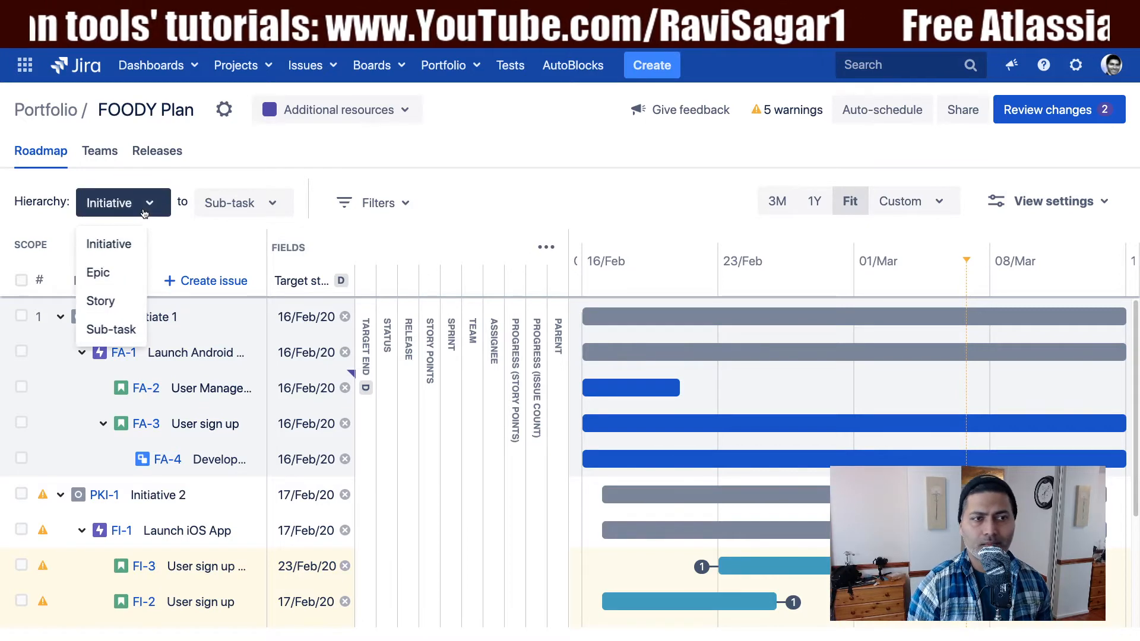
click(104, 301)
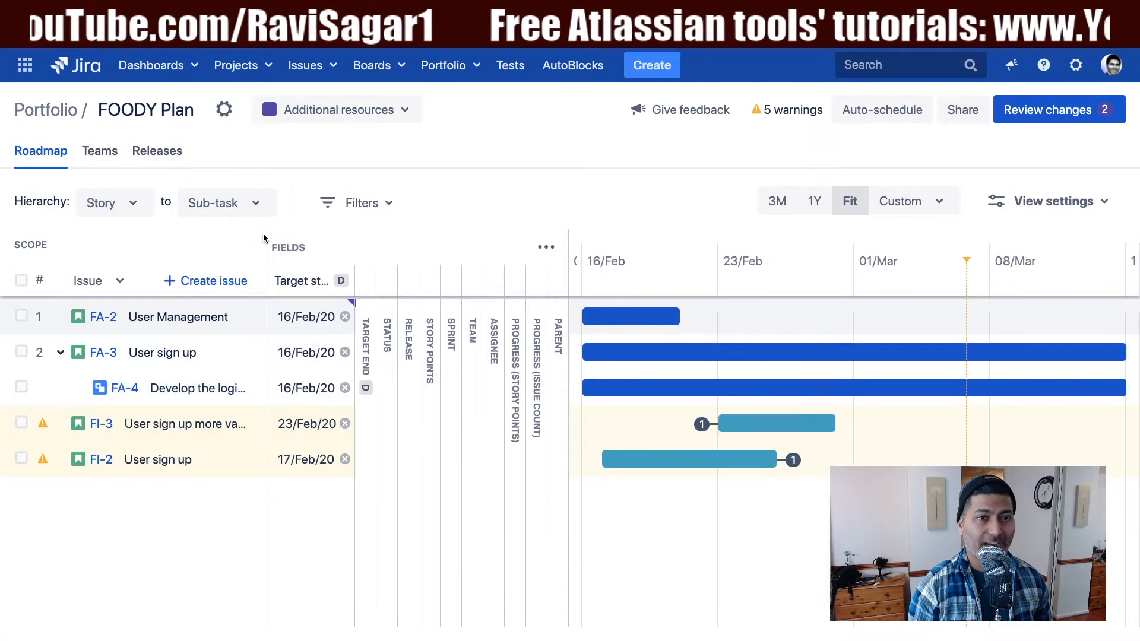
- Copy the share link for the Story-level plan and open it in a new browser window
click(963, 110)
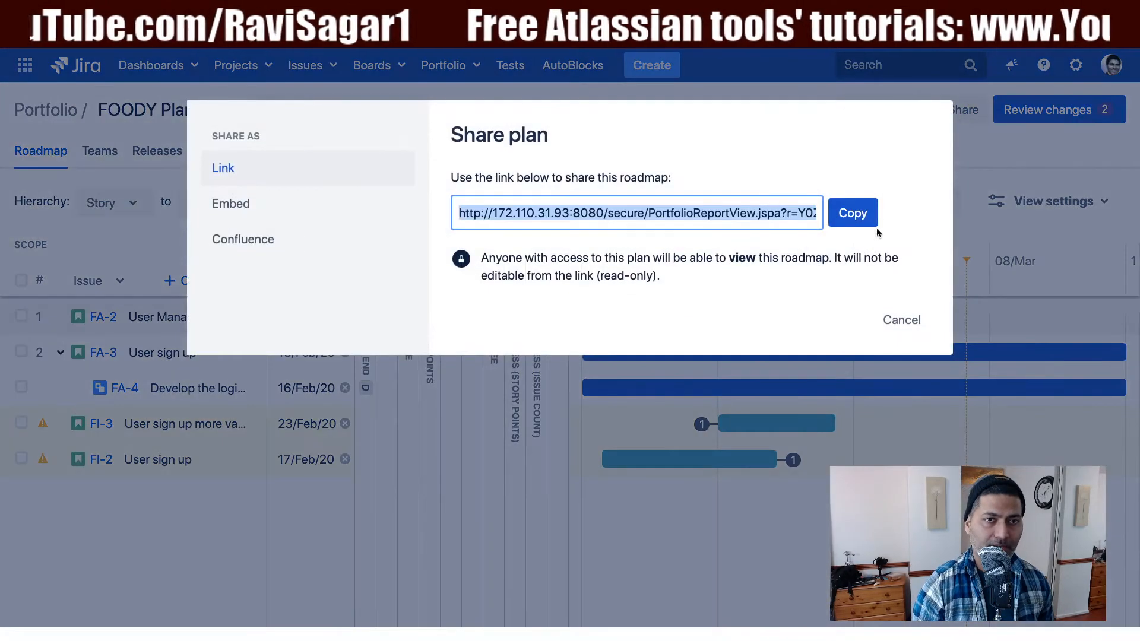
click(850, 219)
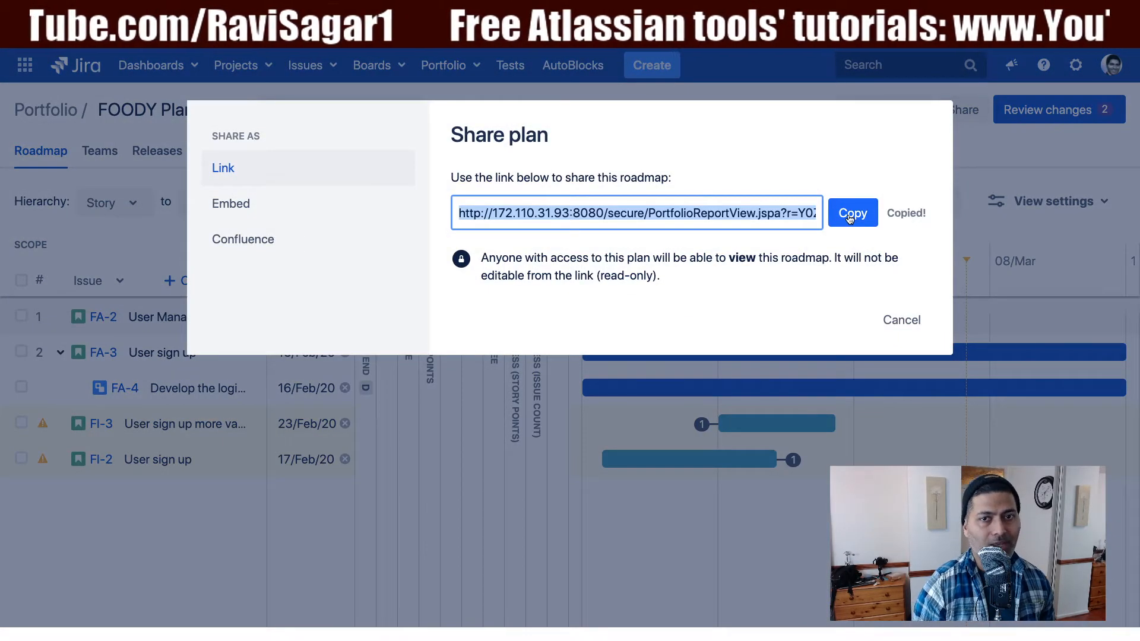
click(897, 329)
key(ctrl+shift+n)
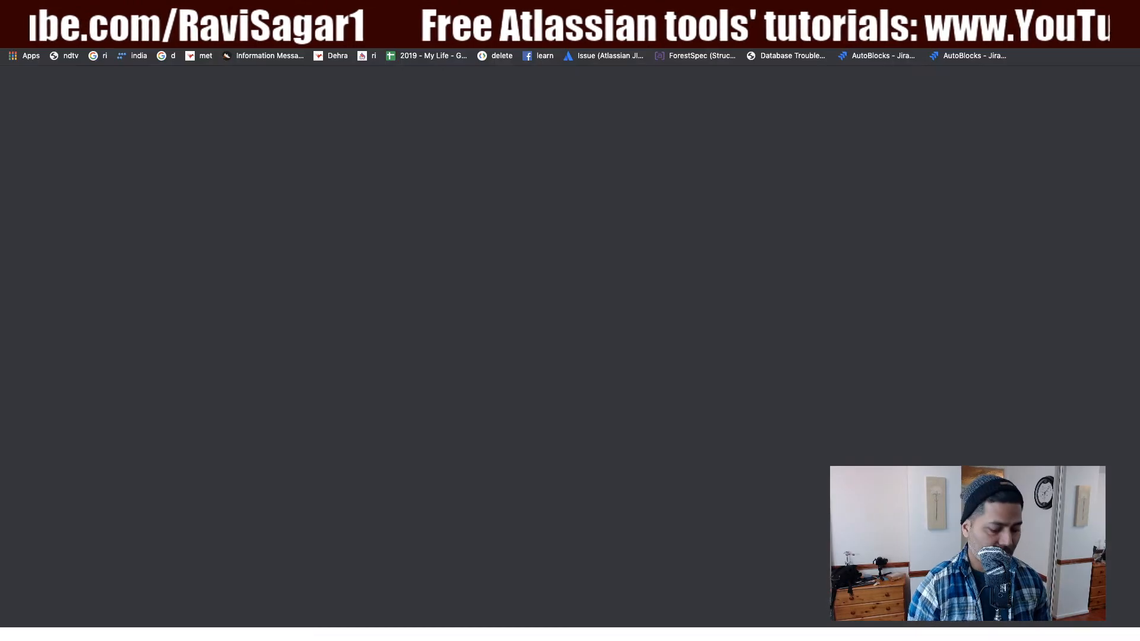
key(ctrl+v)
key(Return)
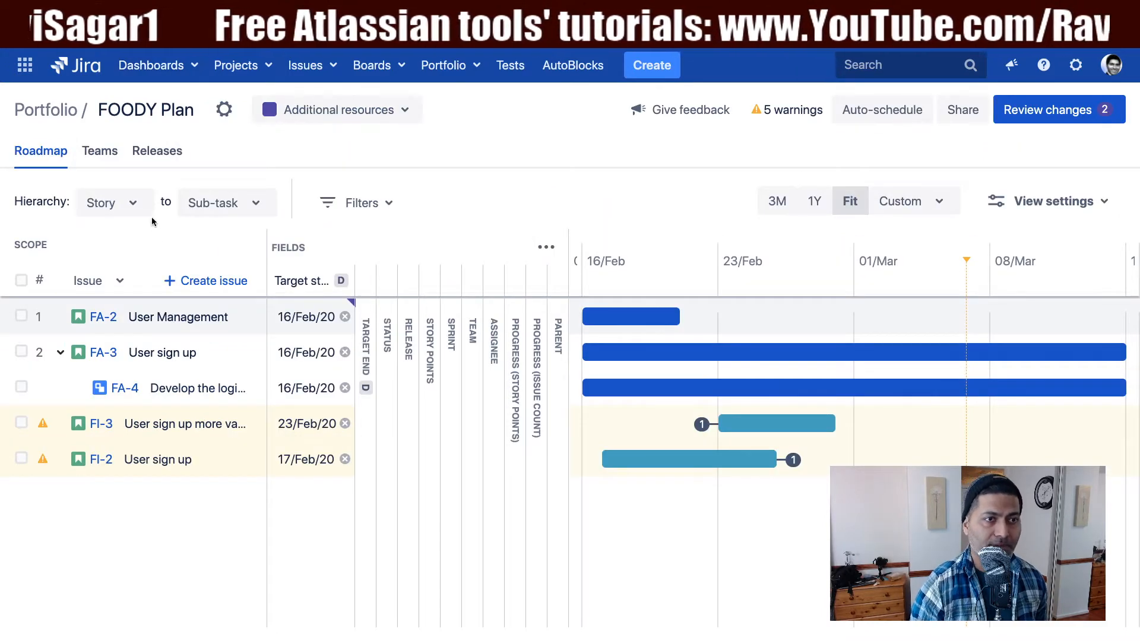
- Set the editable plan's top hierarchy level to Epic and open its newly copied share link in a new browser tab
click(138, 205)
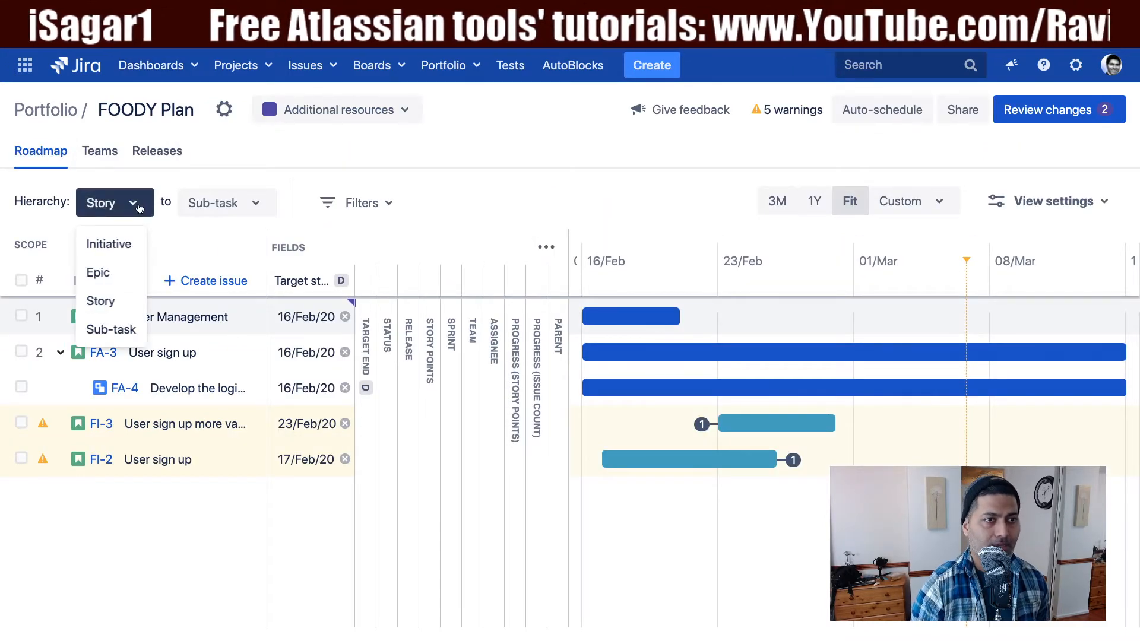
click(109, 275)
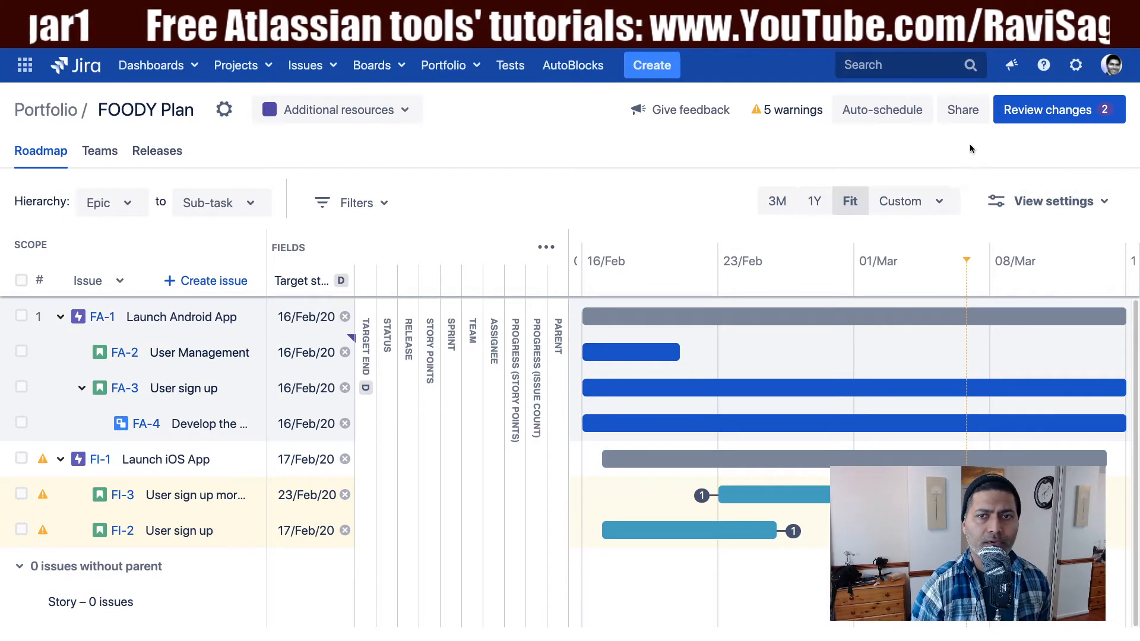
click(961, 113)
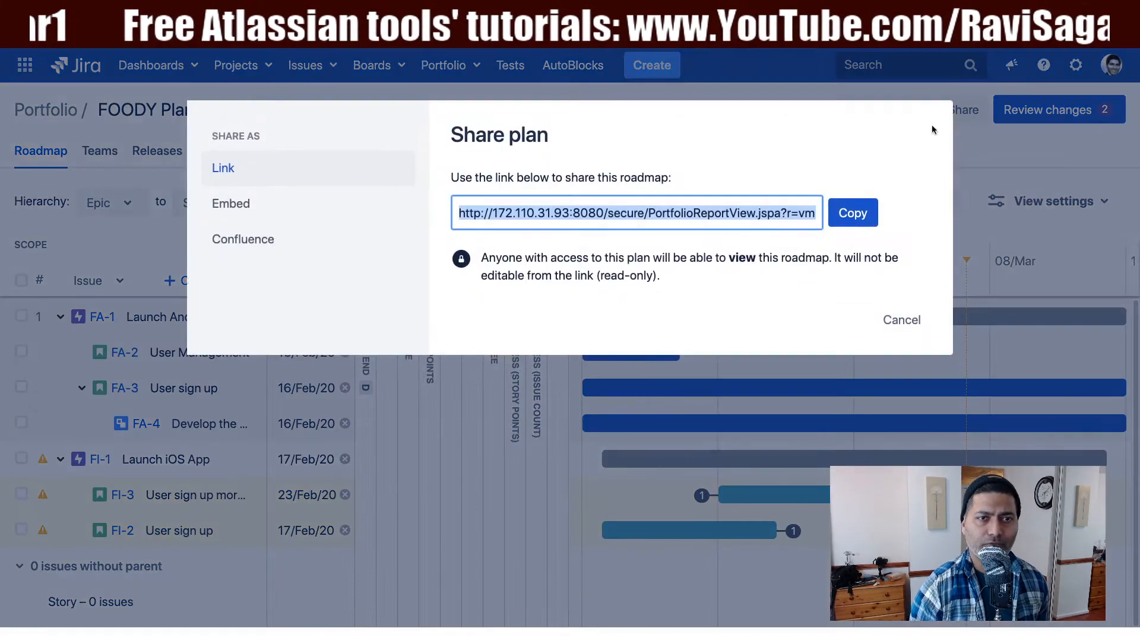
click(874, 221)
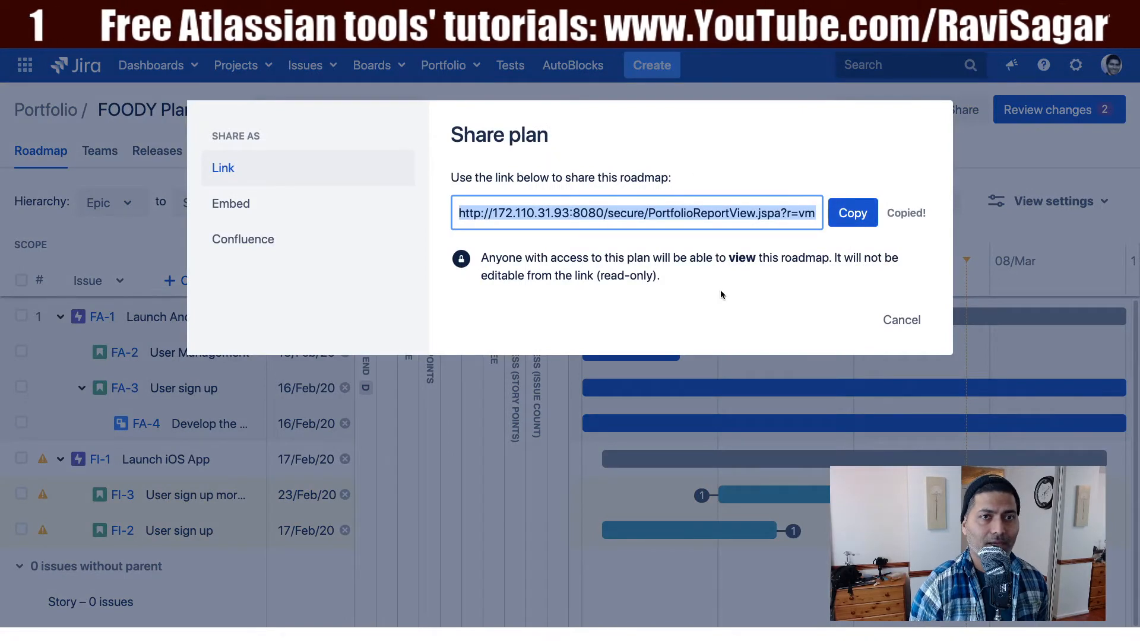
click(893, 318)
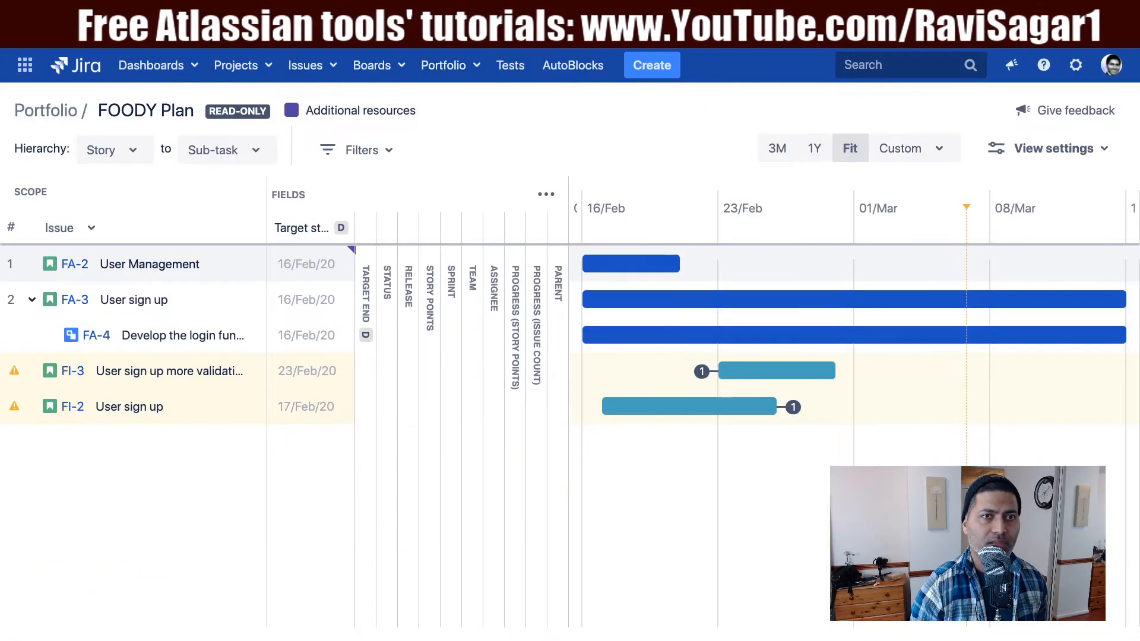
key(super+t)
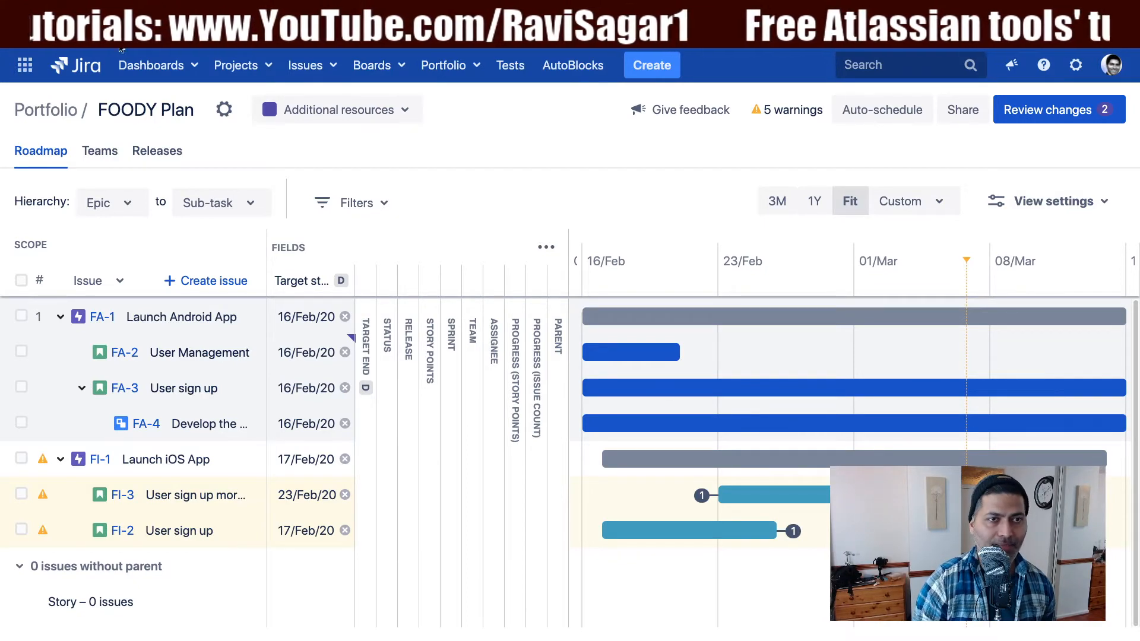
- Switch the plan to the Initial scenario and open that scenario's copied share link in a new browser tab
click(391, 121)
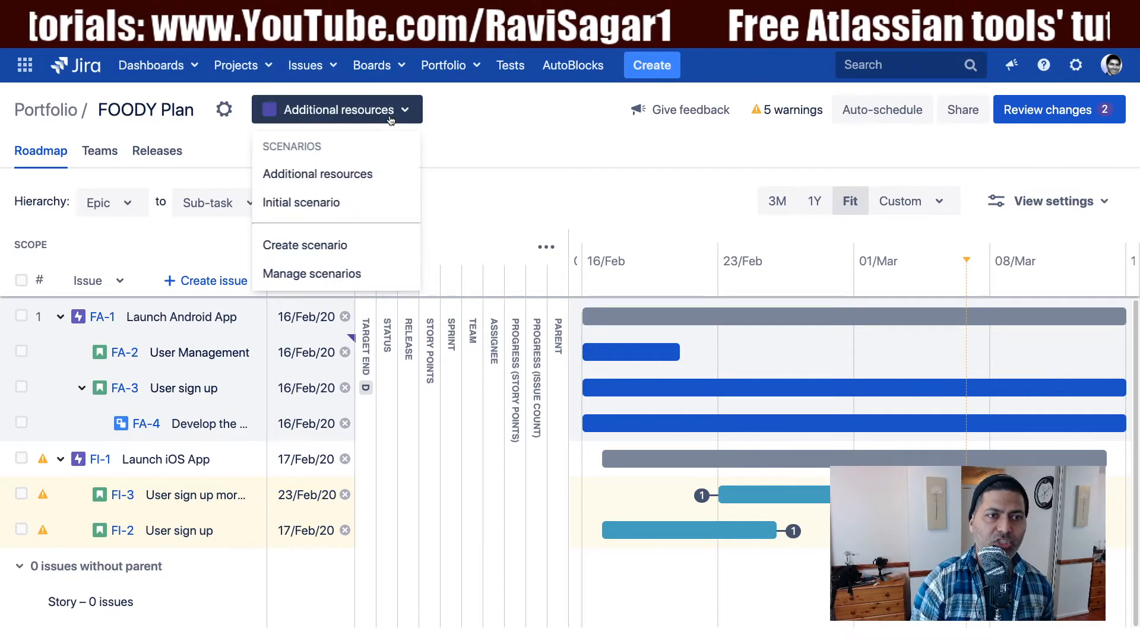
click(327, 203)
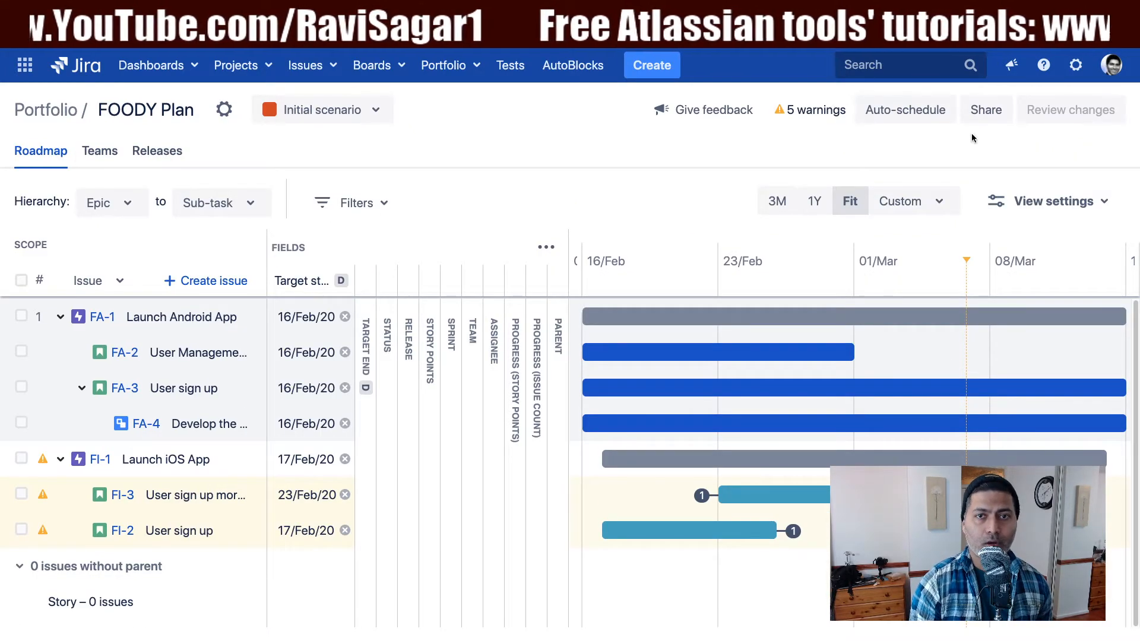
click(987, 110)
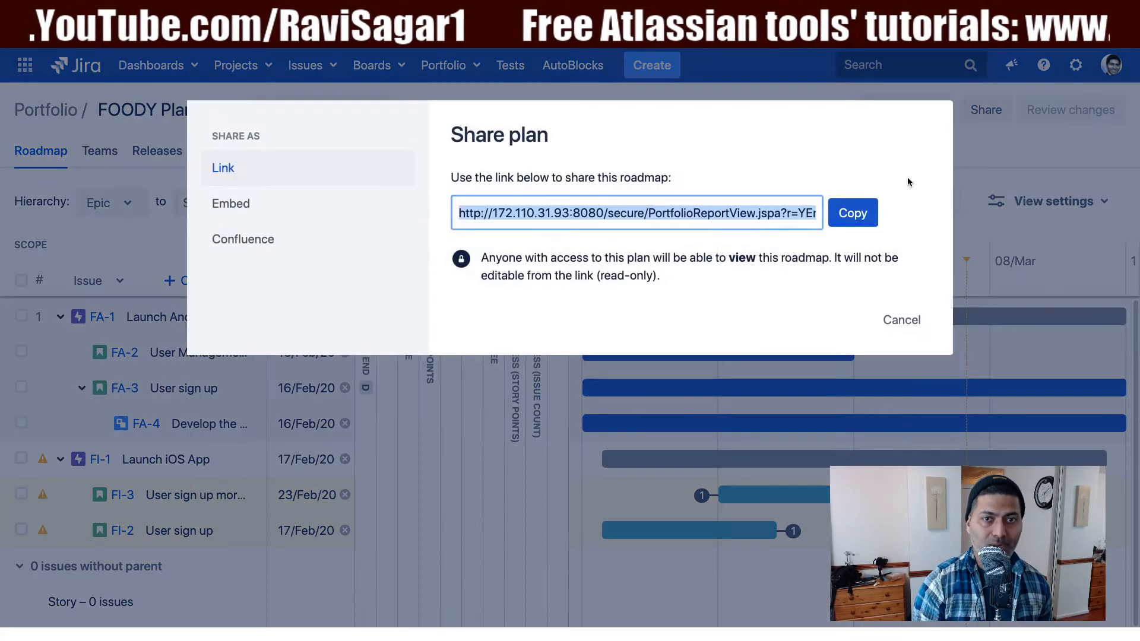
click(853, 212)
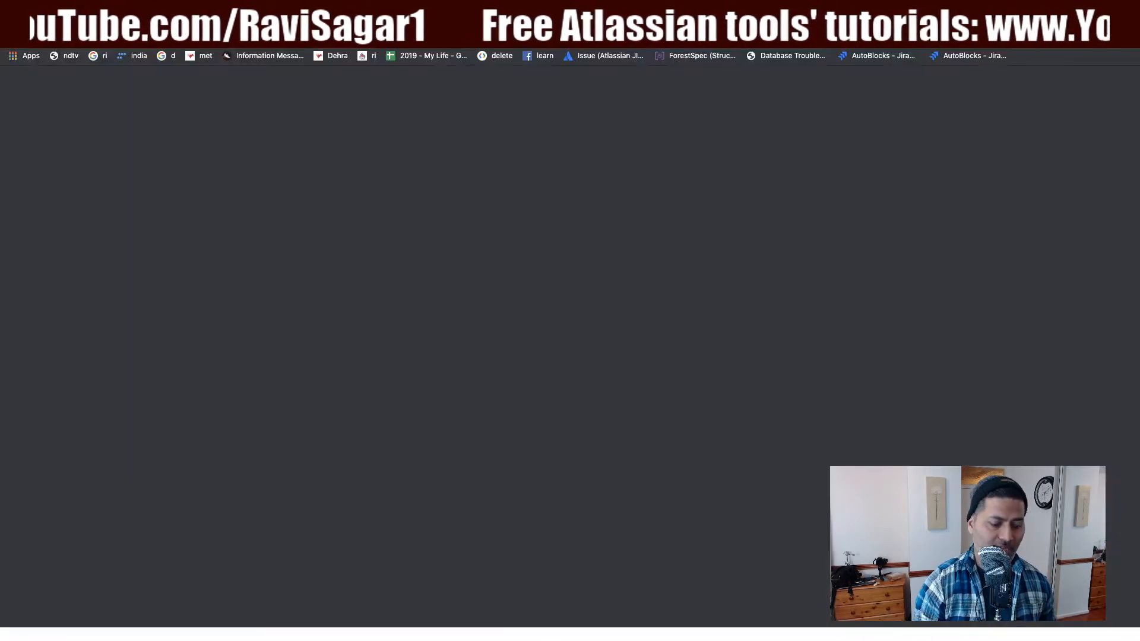
key(super+l)
key(Return)
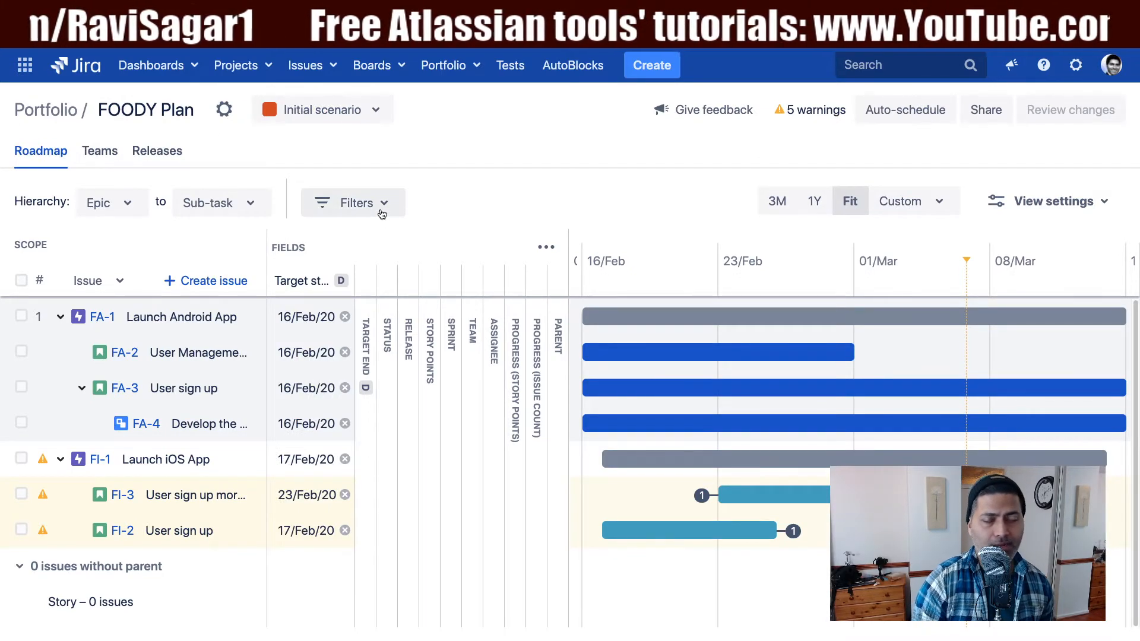
- Filter the editable roadmap by the cross-project release Feb-Common-CPR
click(382, 213)
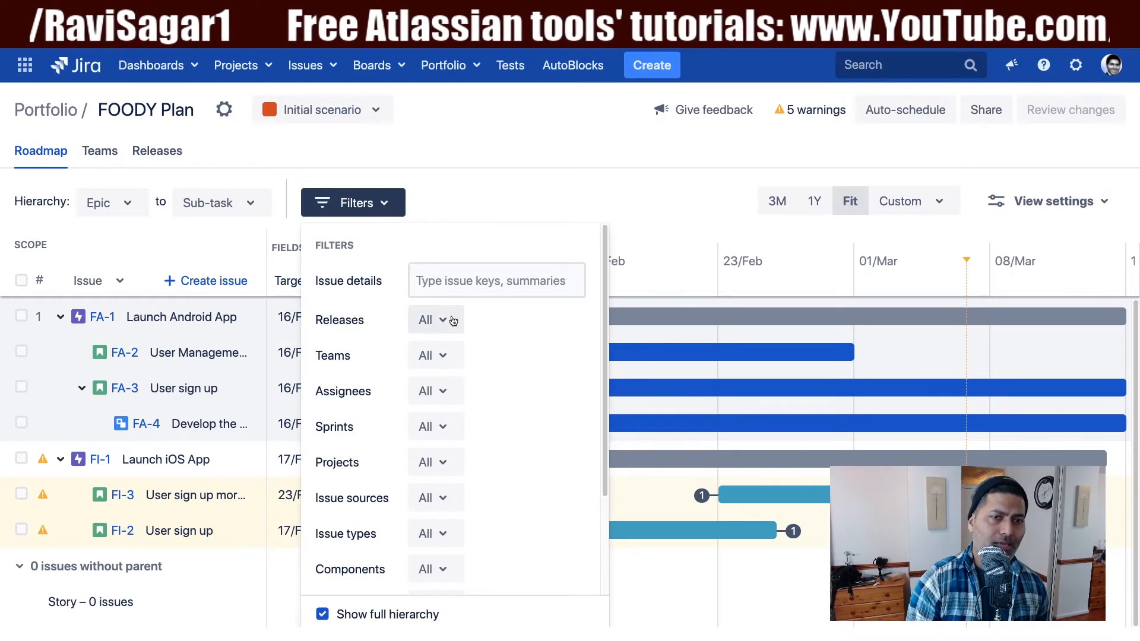
click(452, 319)
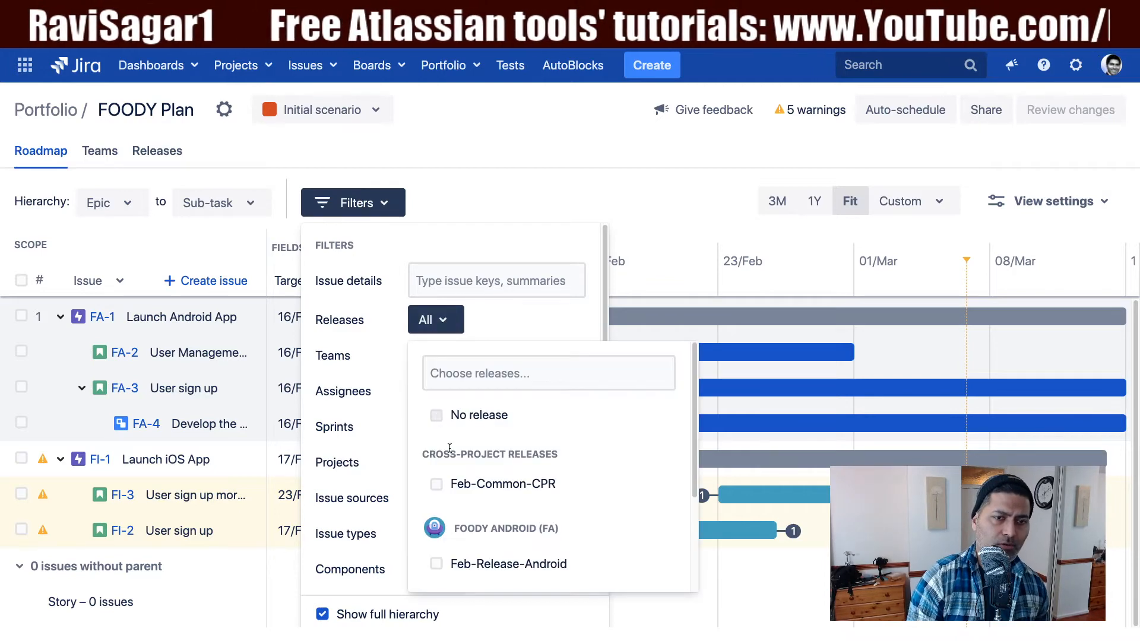
click(436, 484)
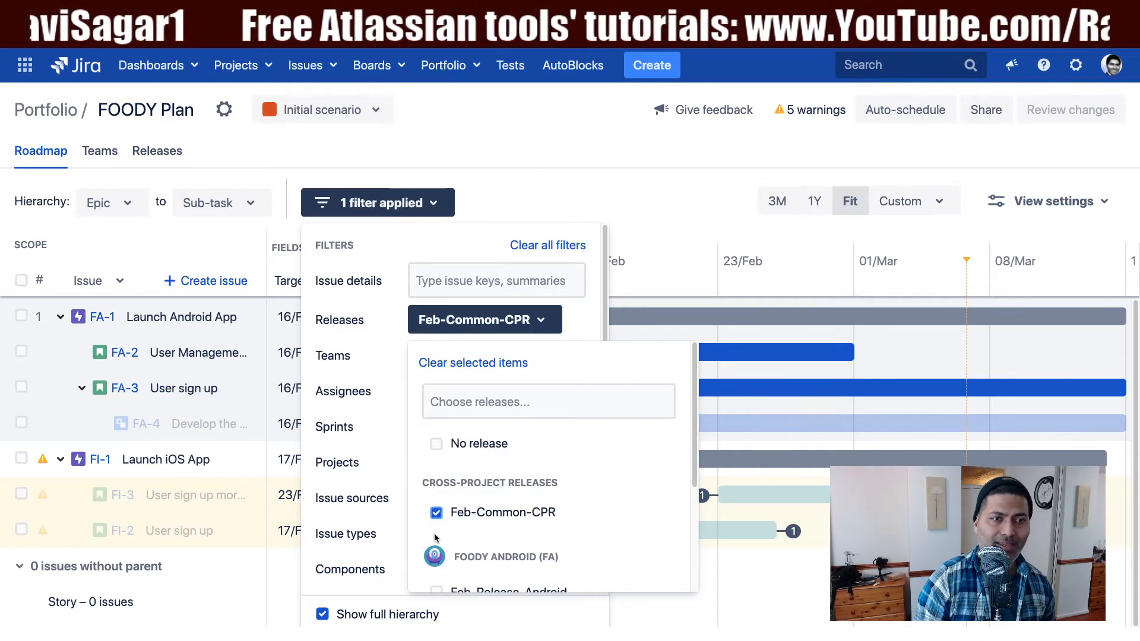
click(435, 245)
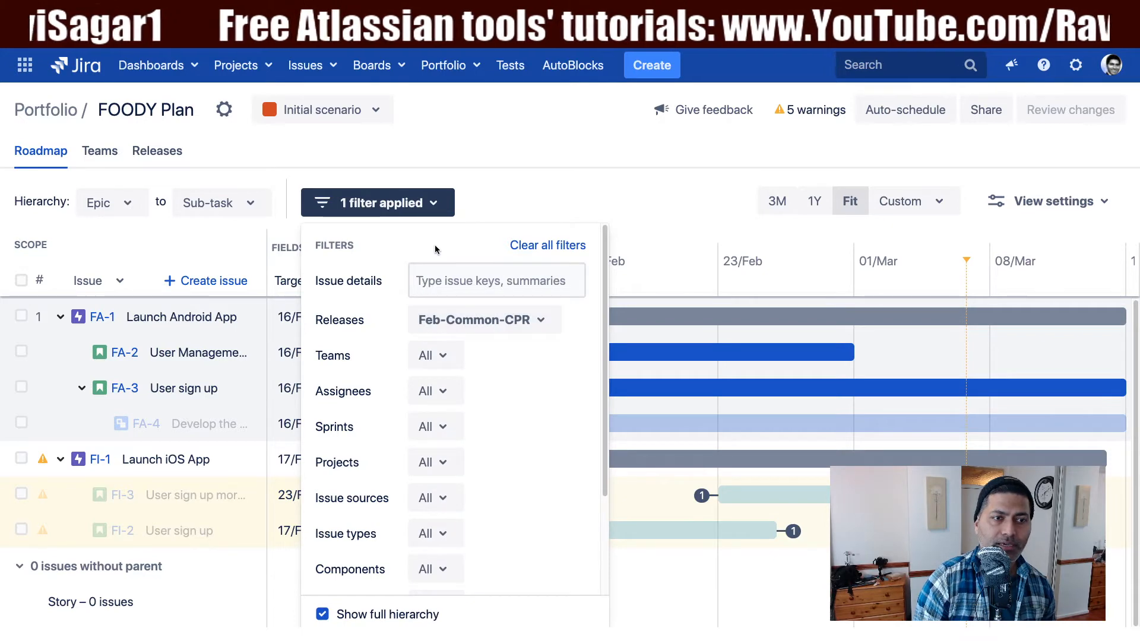
- Replace the Feb-Common-CPR release filter with the FOODY Android release Feb-Release-Android_
click(501, 330)
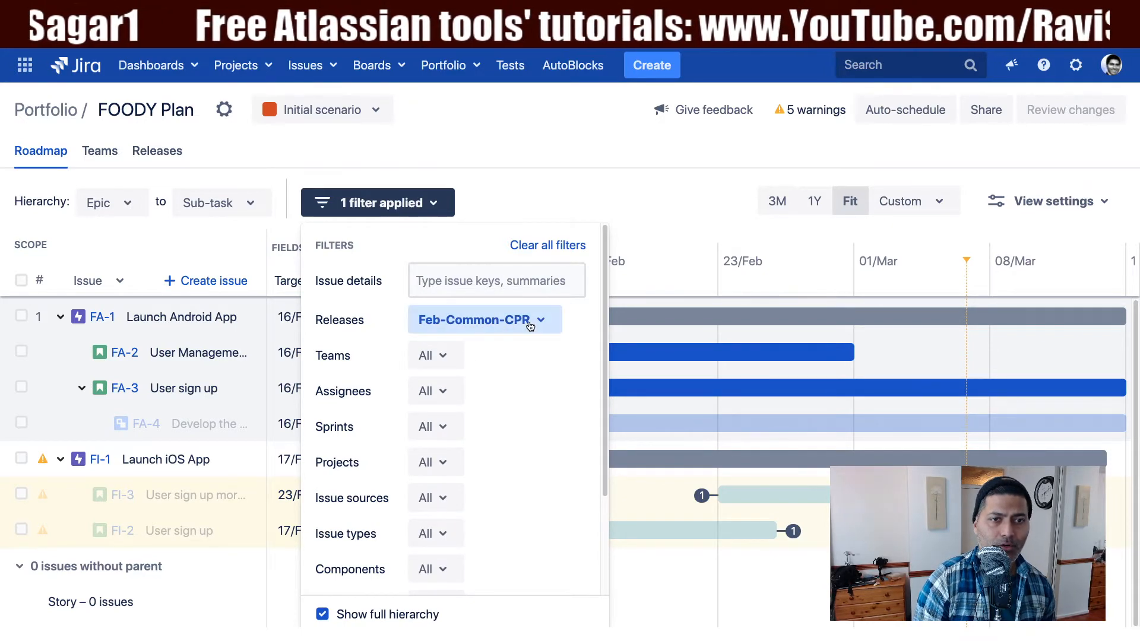
scroll(473, 560, down, 2)
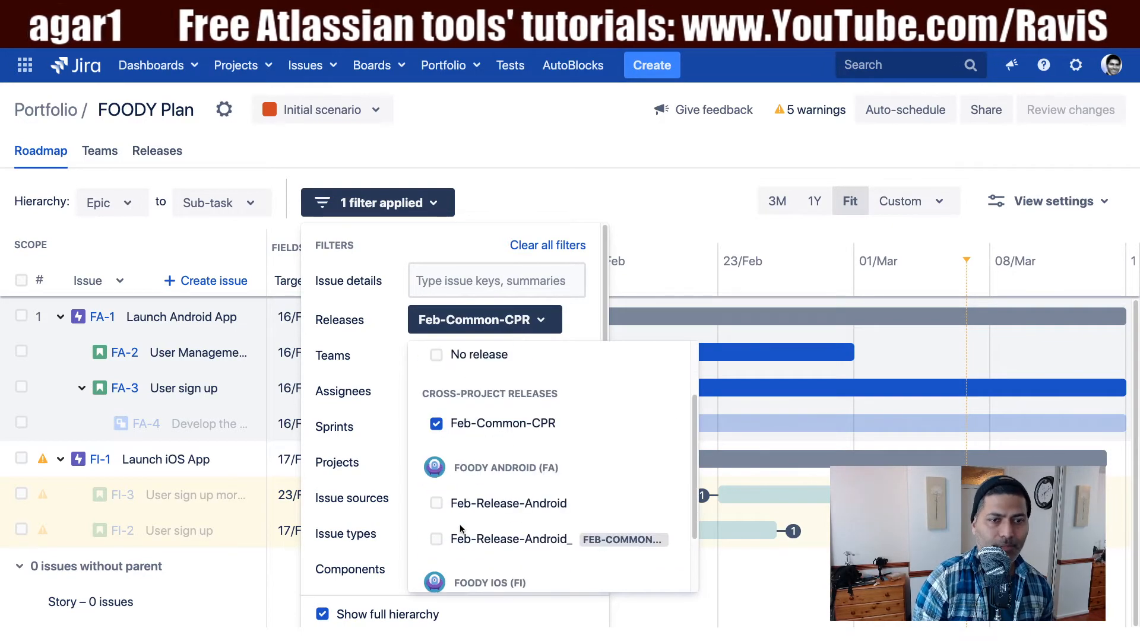
click(437, 425)
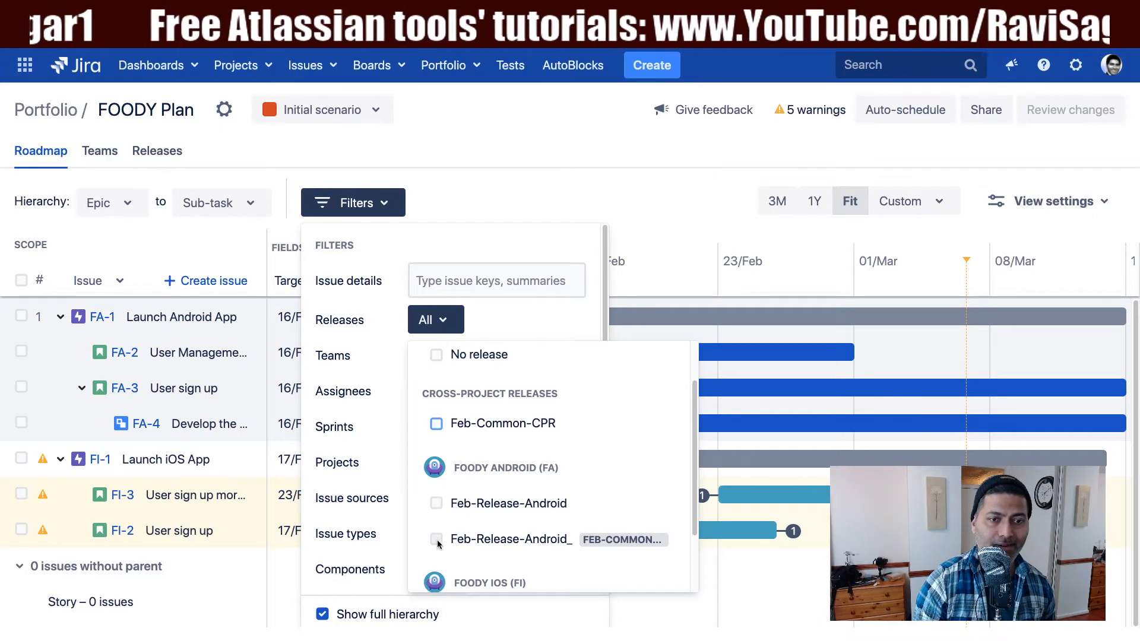
click(436, 540)
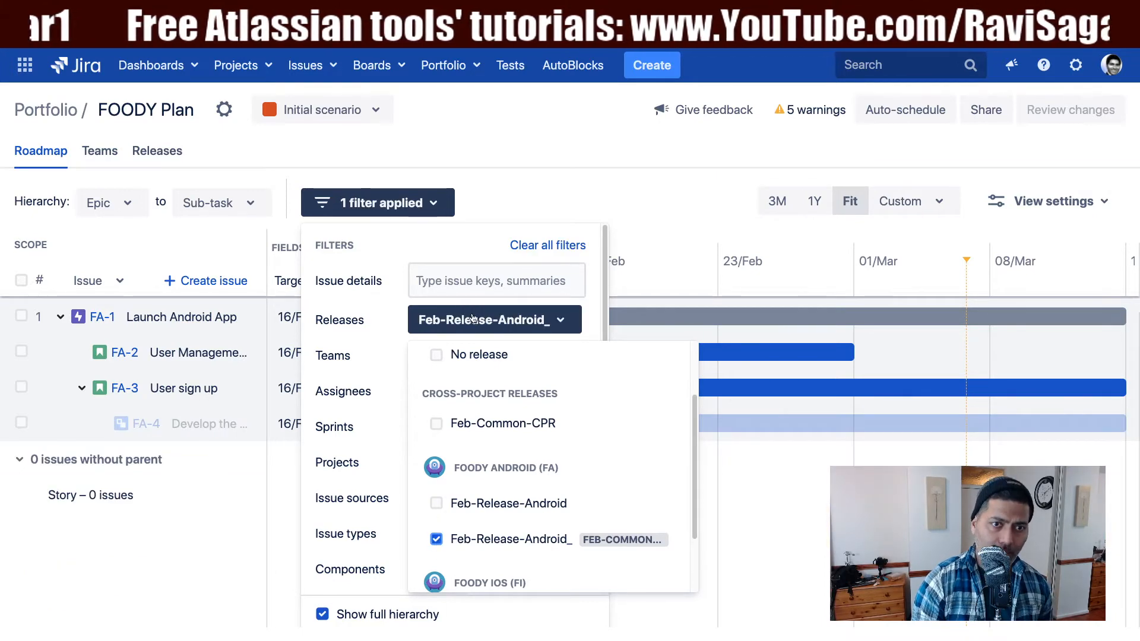
click(396, 208)
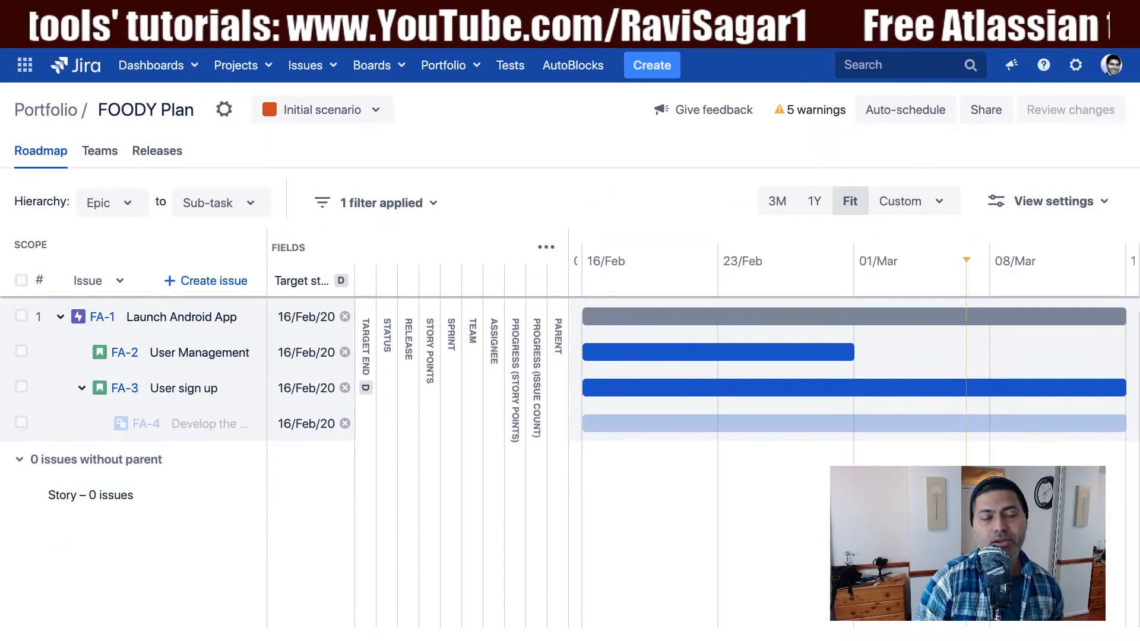
- Open the filtered plan's copied share link in a new browser tab and close the sharing dialog in the editable plan
click(1004, 116)
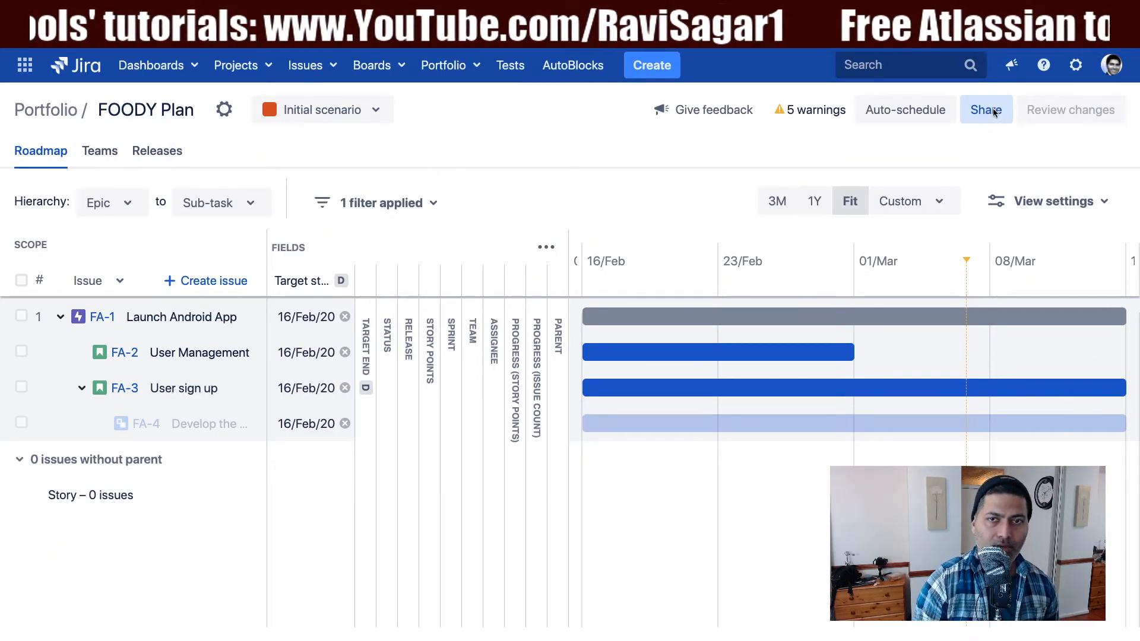
click(855, 215)
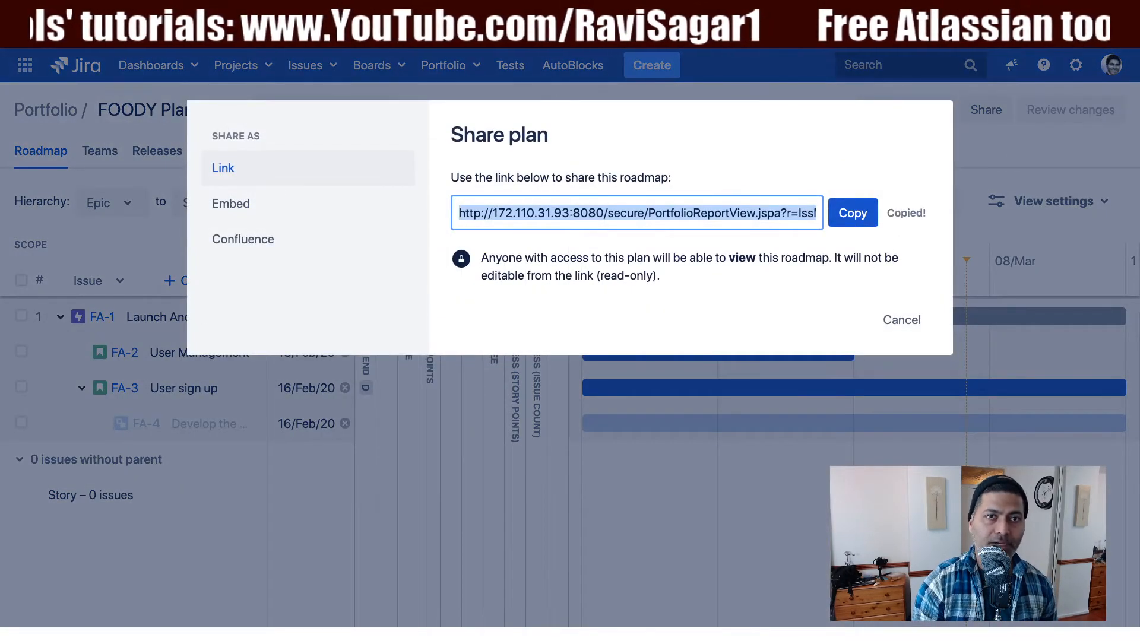
key(super+t)
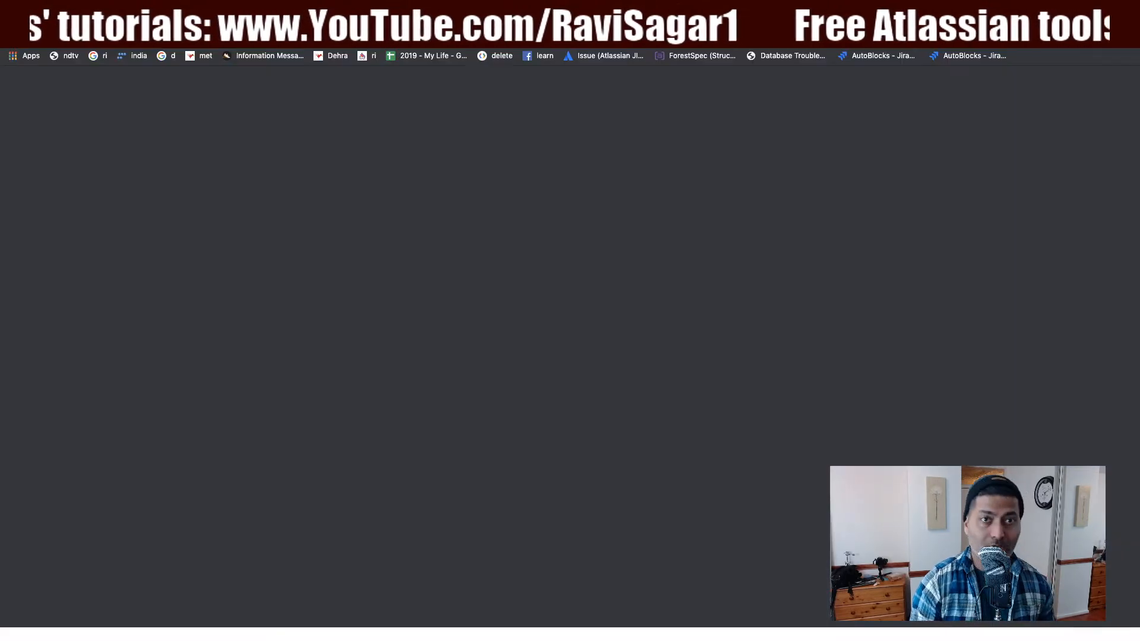
key(ctrl+v)
key(Return)
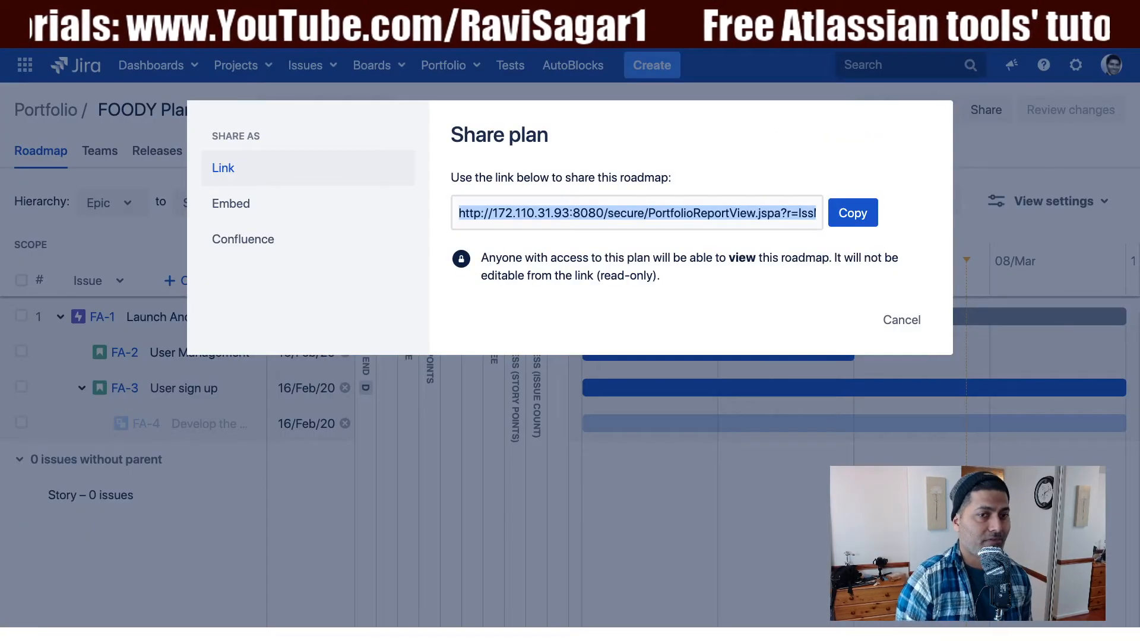
click(900, 319)
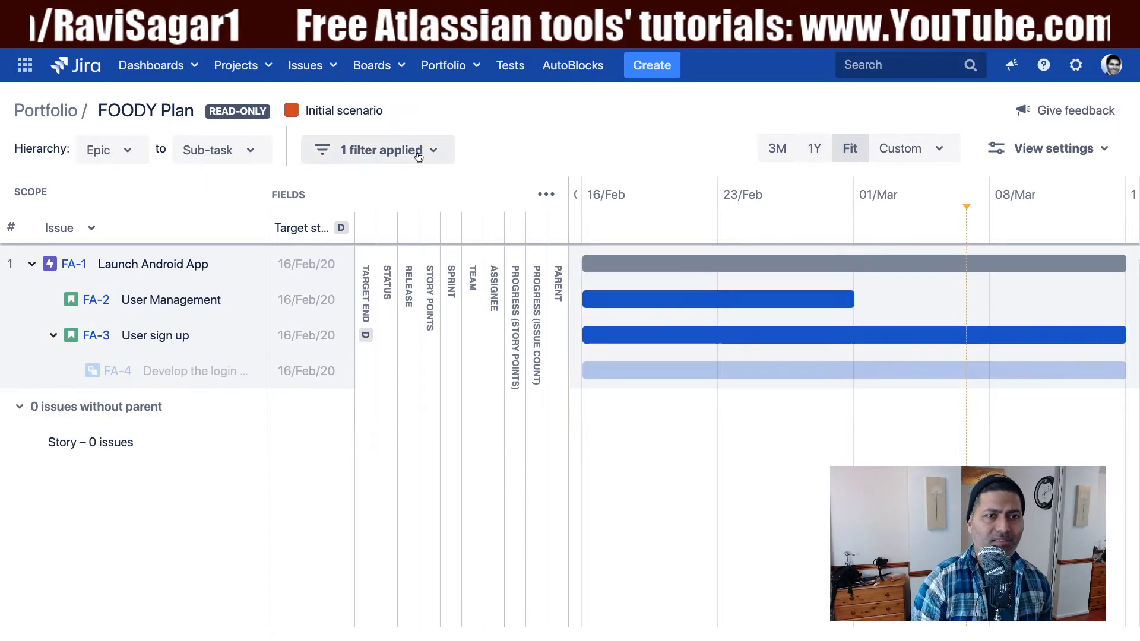
- Clear all filters in the shared read-only FOODY Plan and review the available filter criteria
click(426, 152)
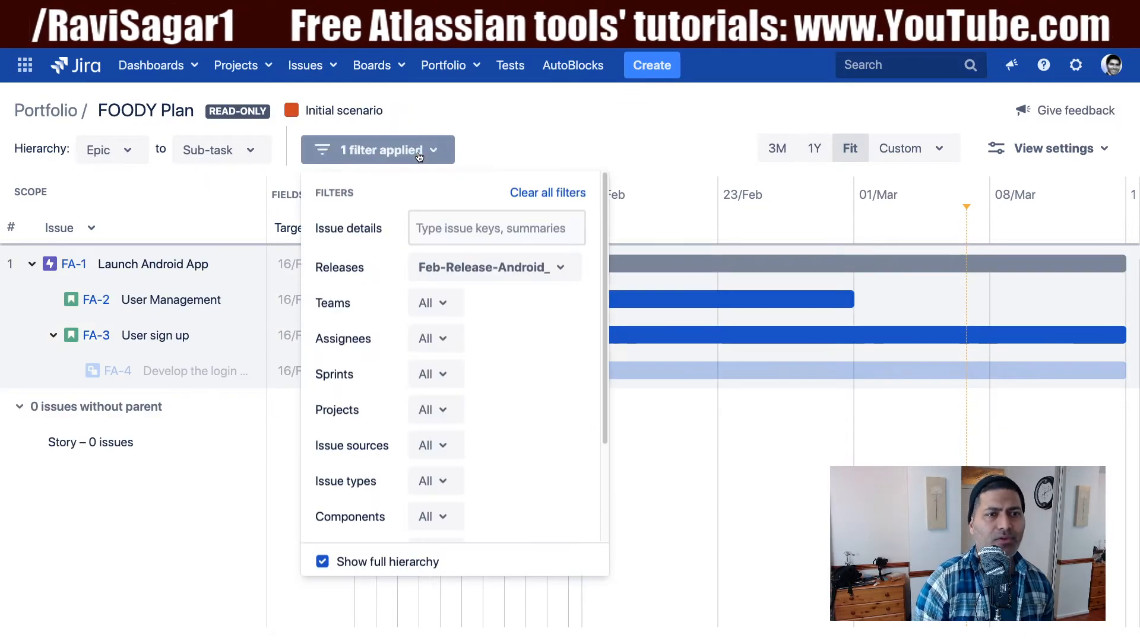
click(550, 193)
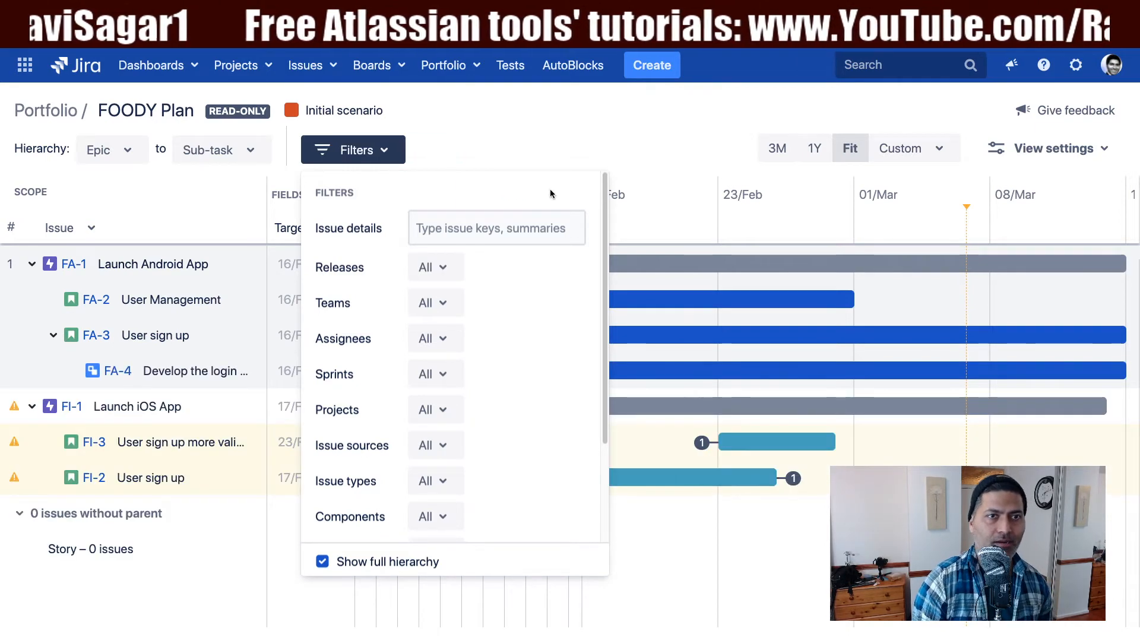
key(Escape)
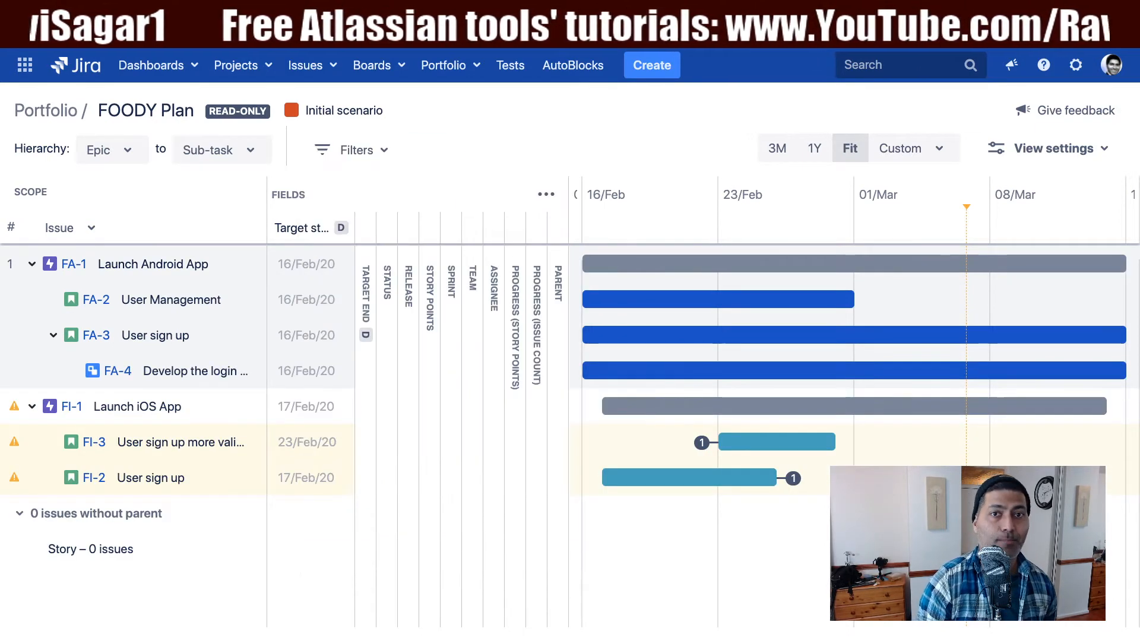
click(353, 149)
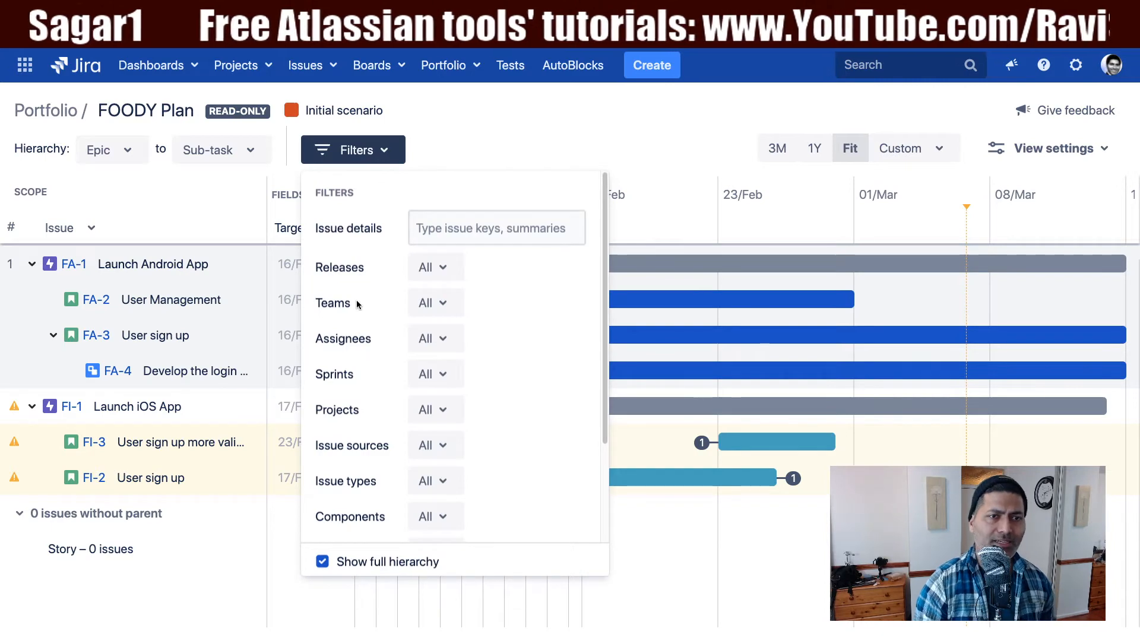
click(500, 127)
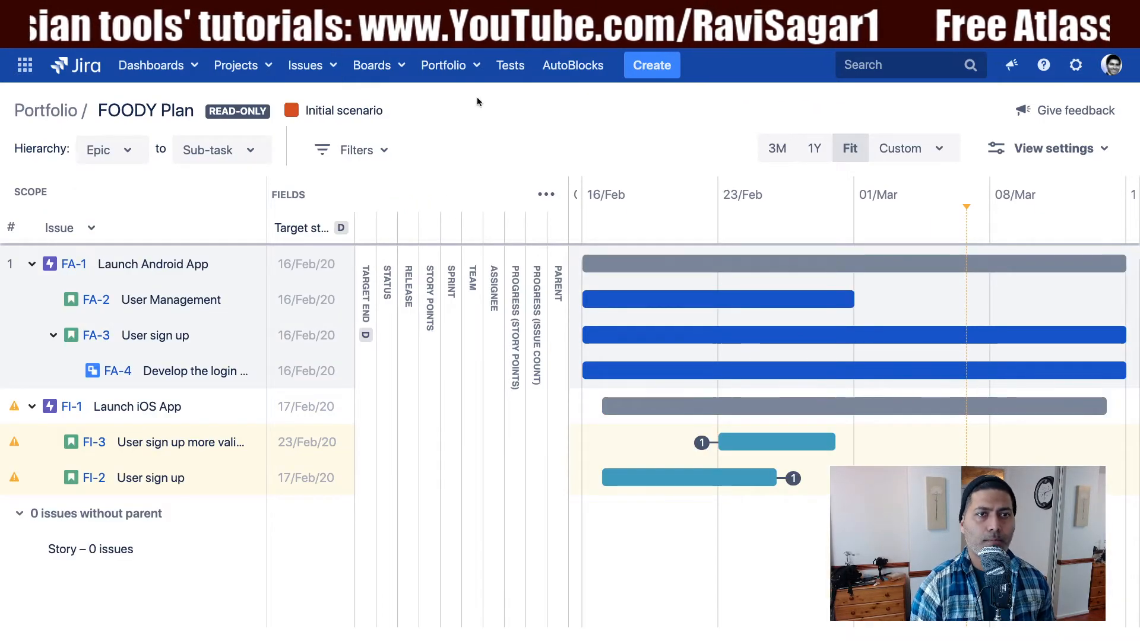
- Open the FOODY Live plan and go to its reports
click(449, 65)
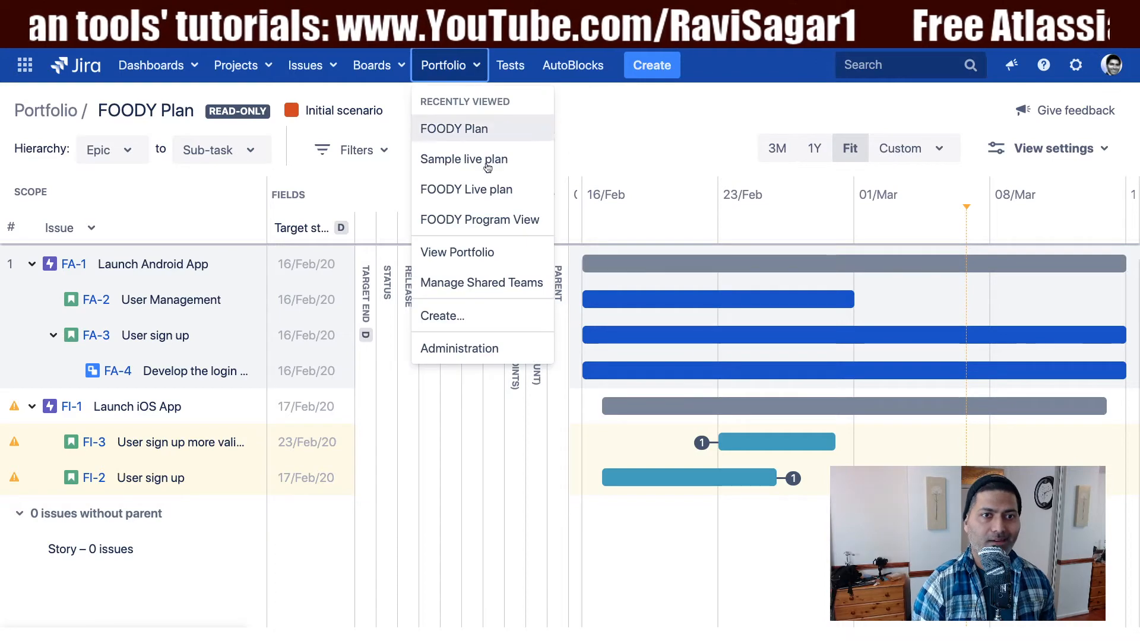
click(479, 191)
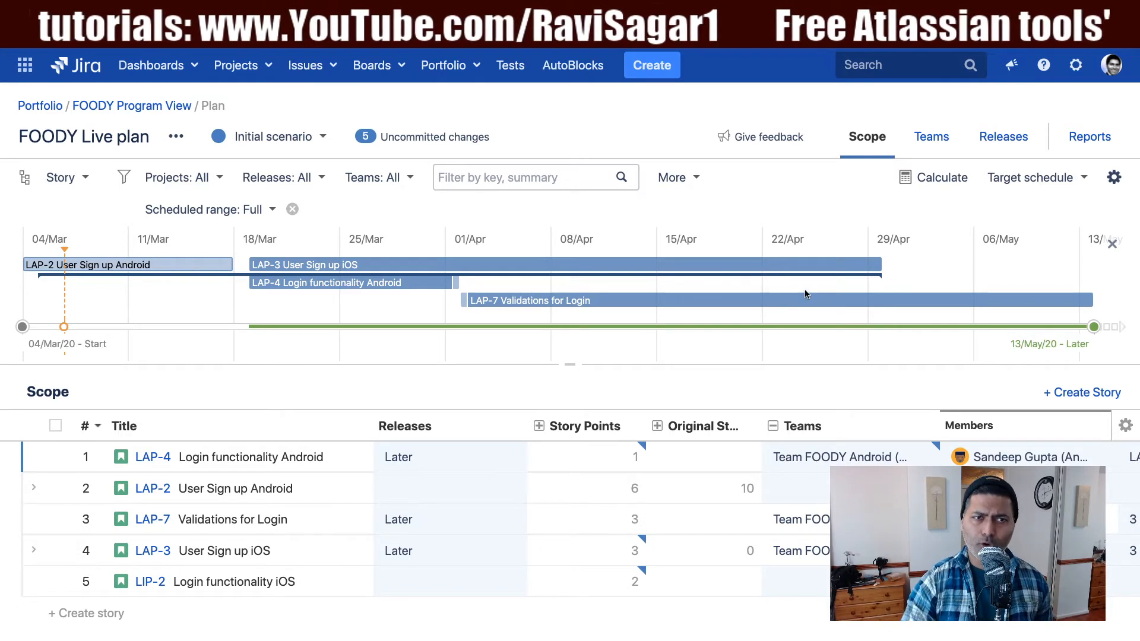
click(1083, 146)
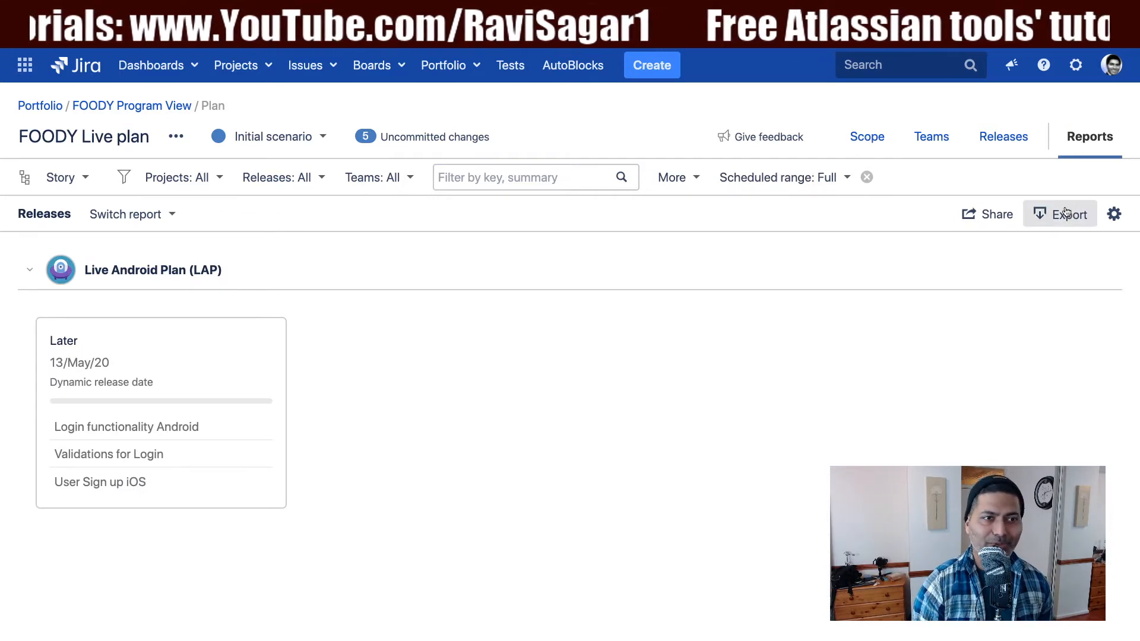
- View the Scope report and switch to the Schedule report of the FOODY Live plan
click(137, 215)
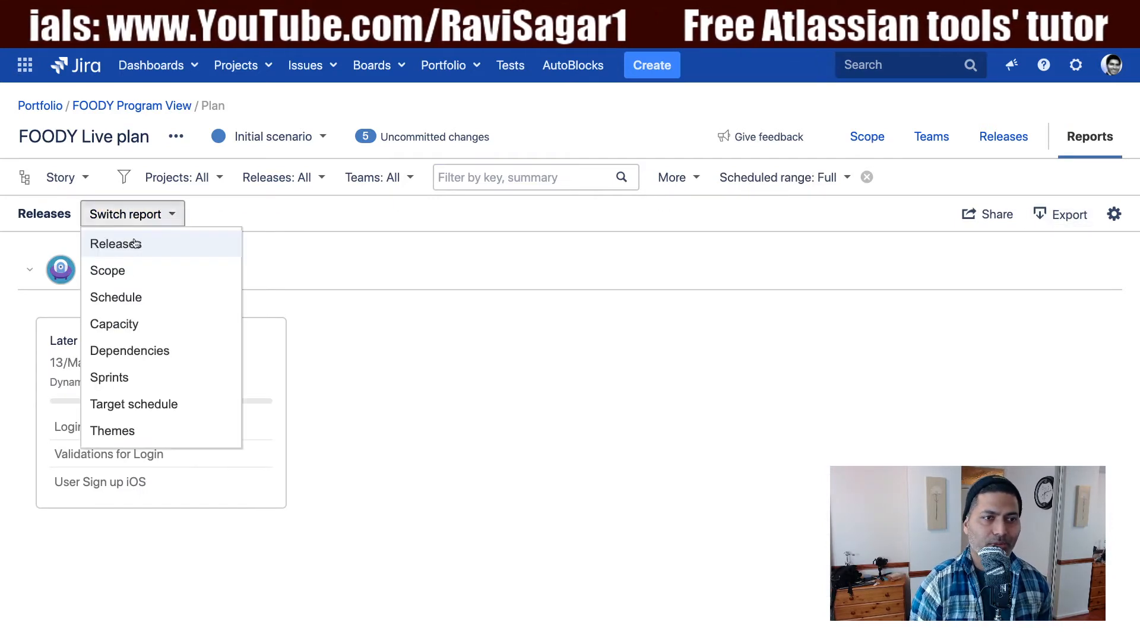
click(121, 270)
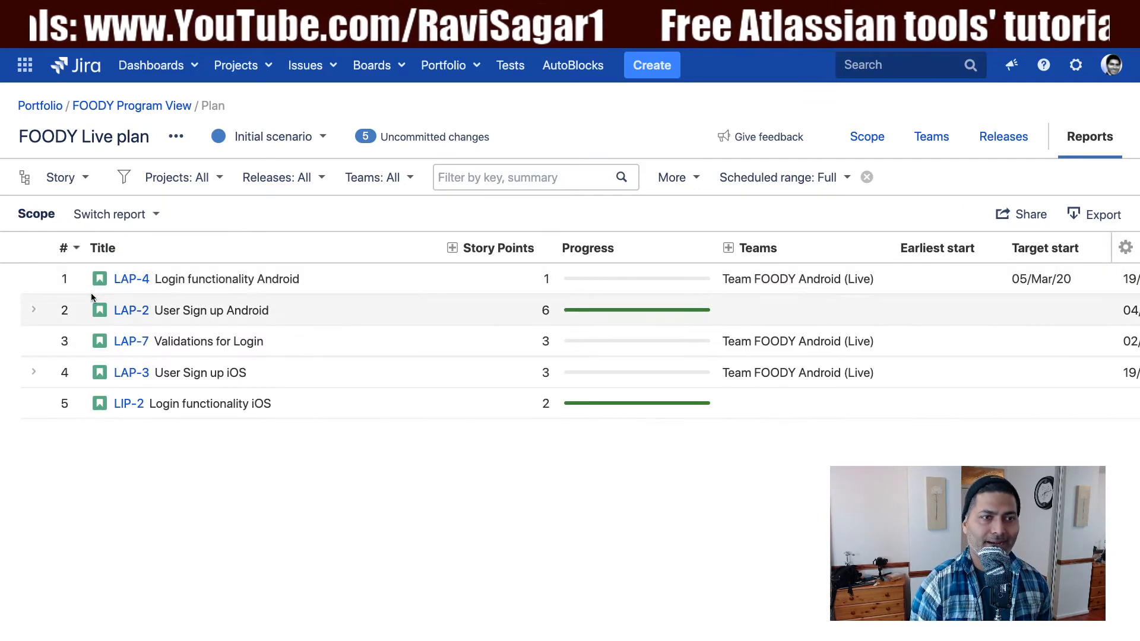
click(116, 217)
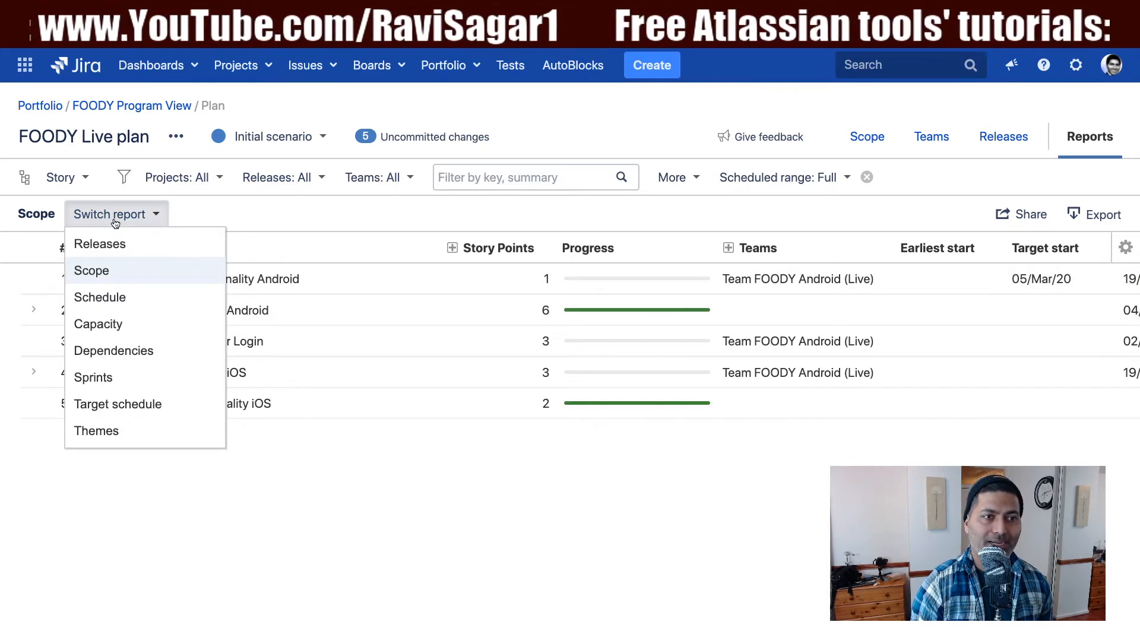
click(122, 306)
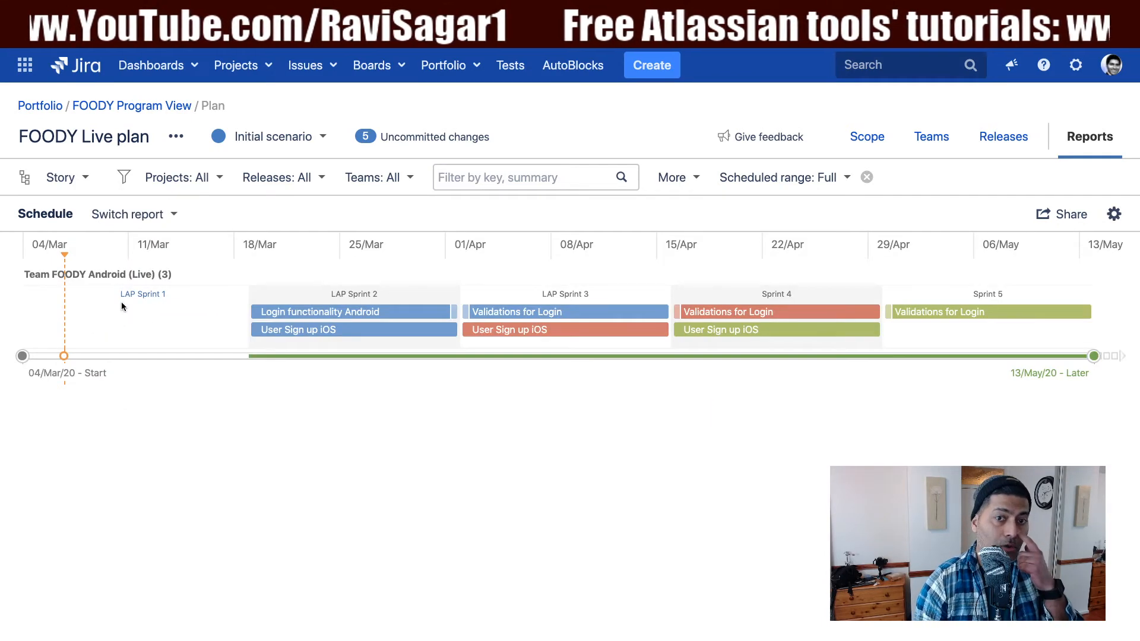
- Copy the Schedule report's share link with controls and filters included and close the sharing dialog
click(1065, 223)
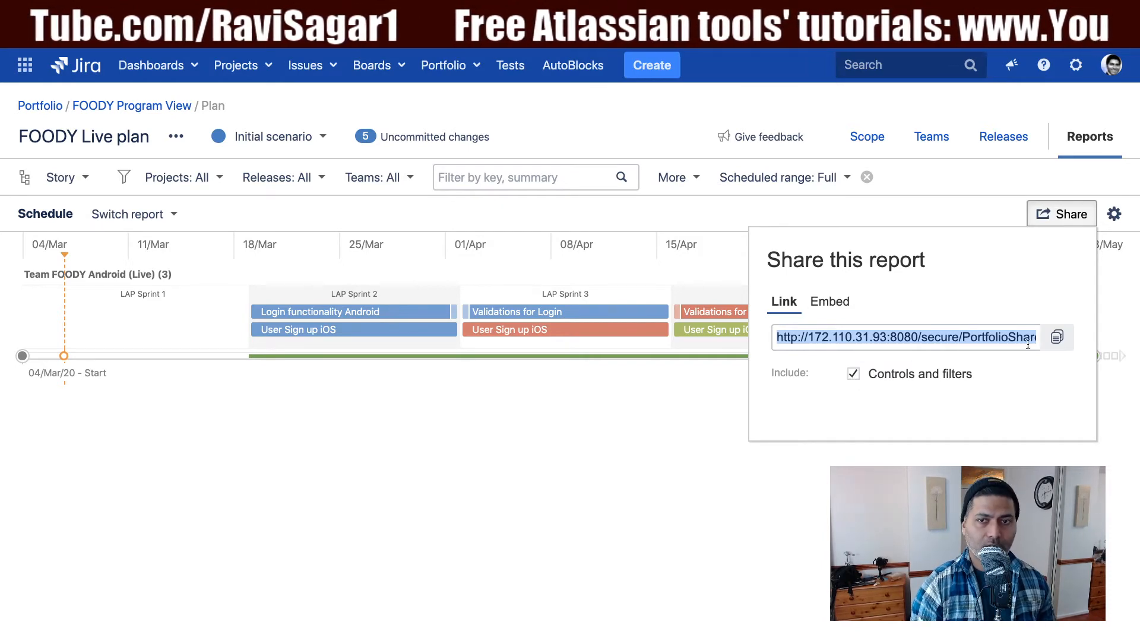
click(1064, 336)
click(505, 450)
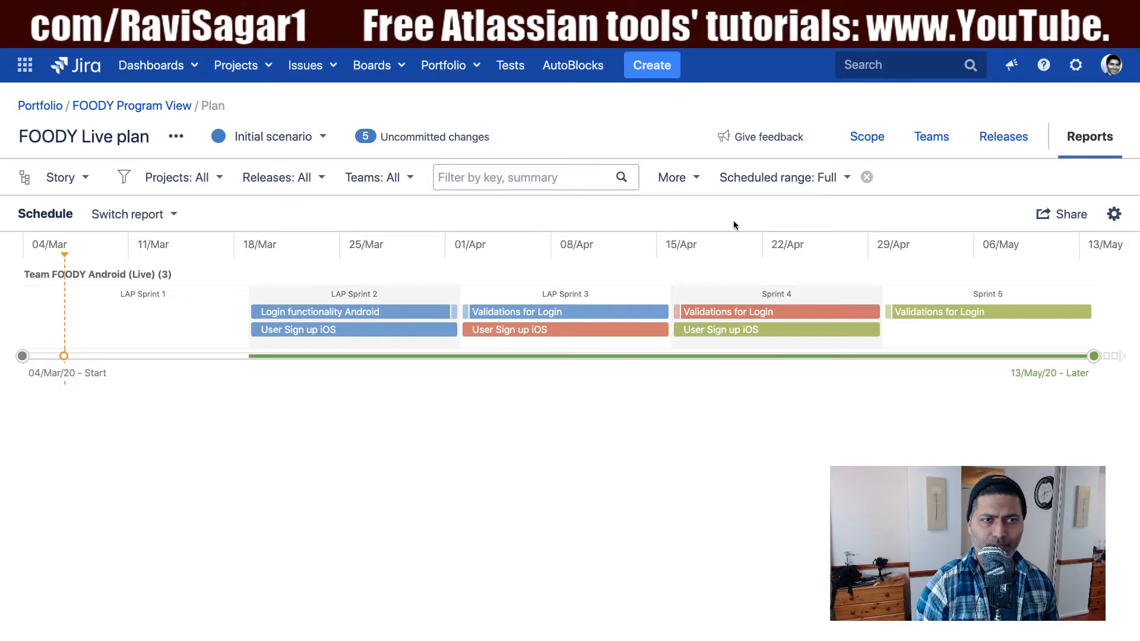
click(847, 181)
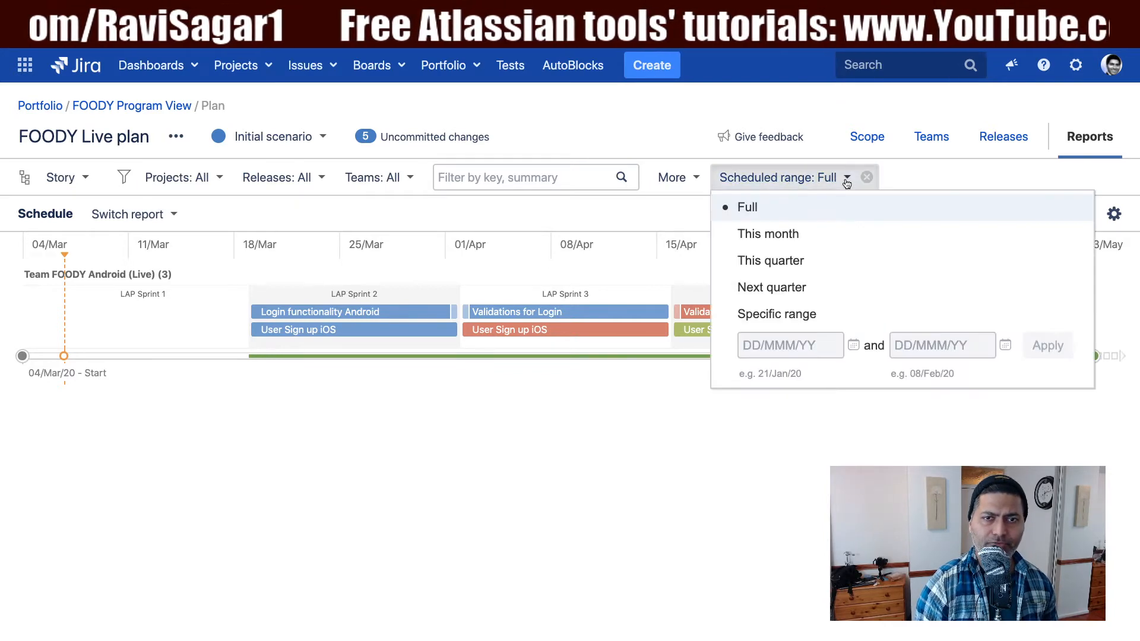
click(847, 179)
click(847, 180)
click(585, 122)
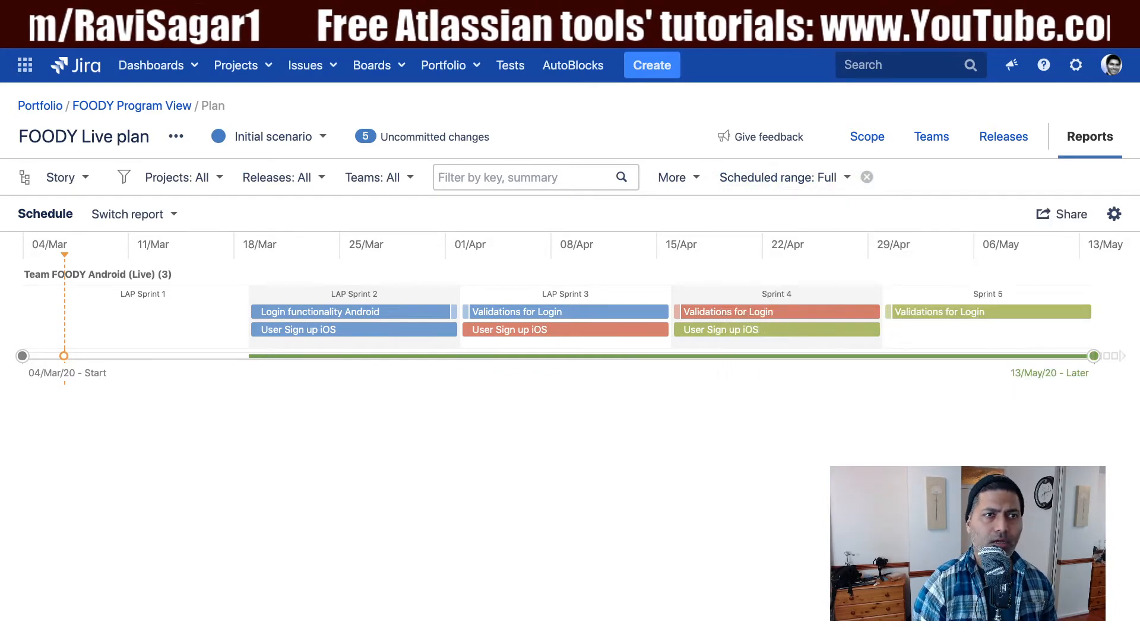
- Open the copied Schedule report link in a new browser tab and compare the shared report with the editable one
key(ctrl+t)
key(ctrl+v)
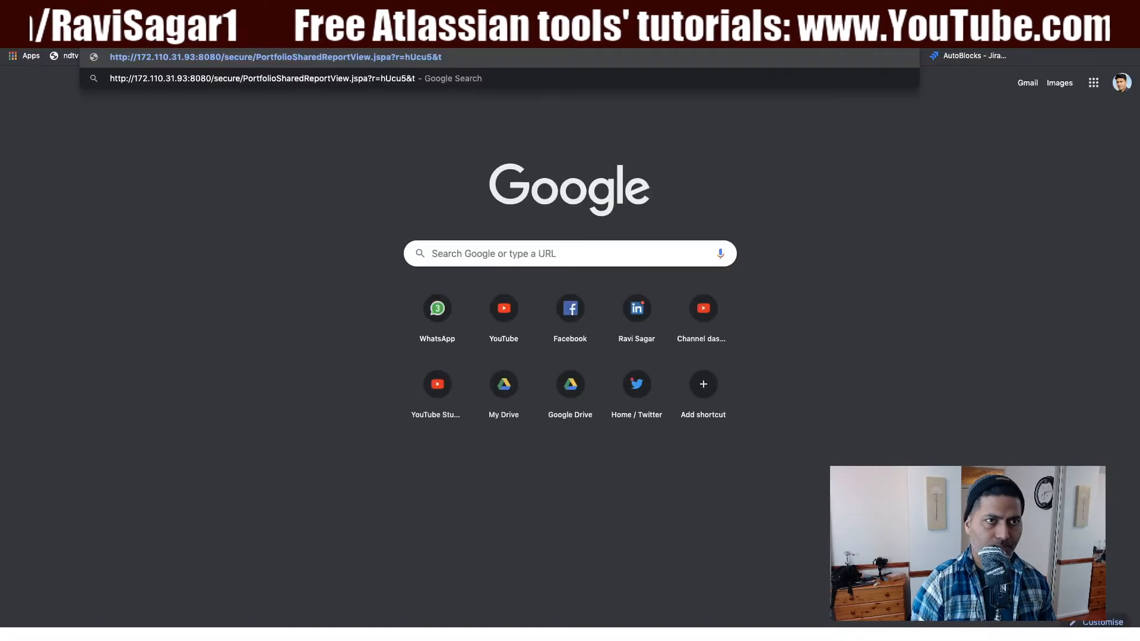
key(Return)
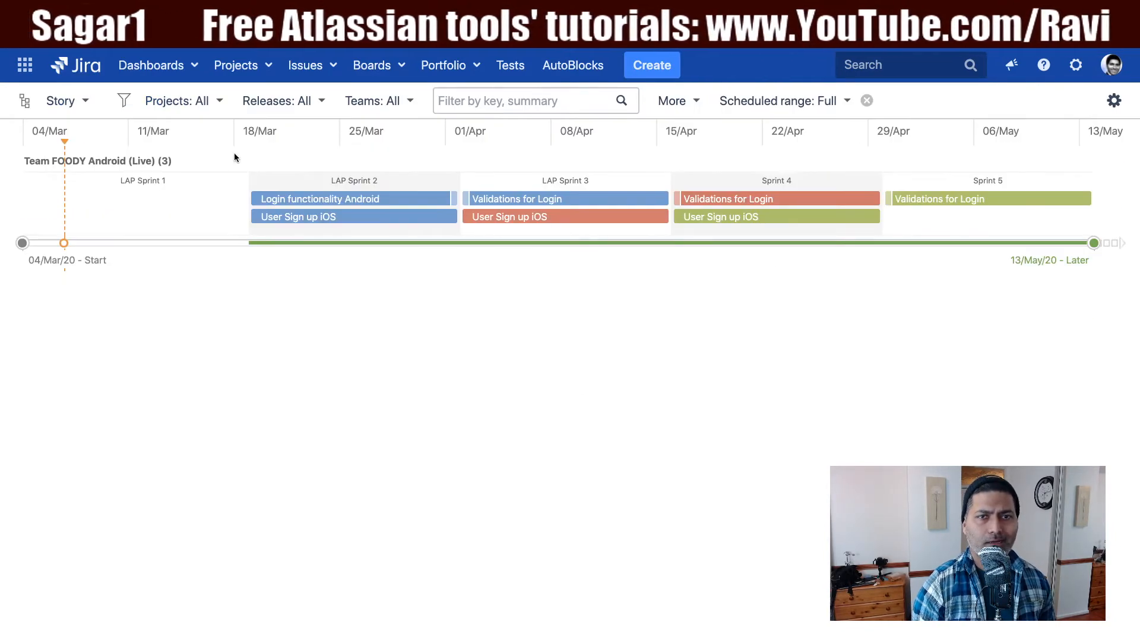
scroll(229, 148, up, 3)
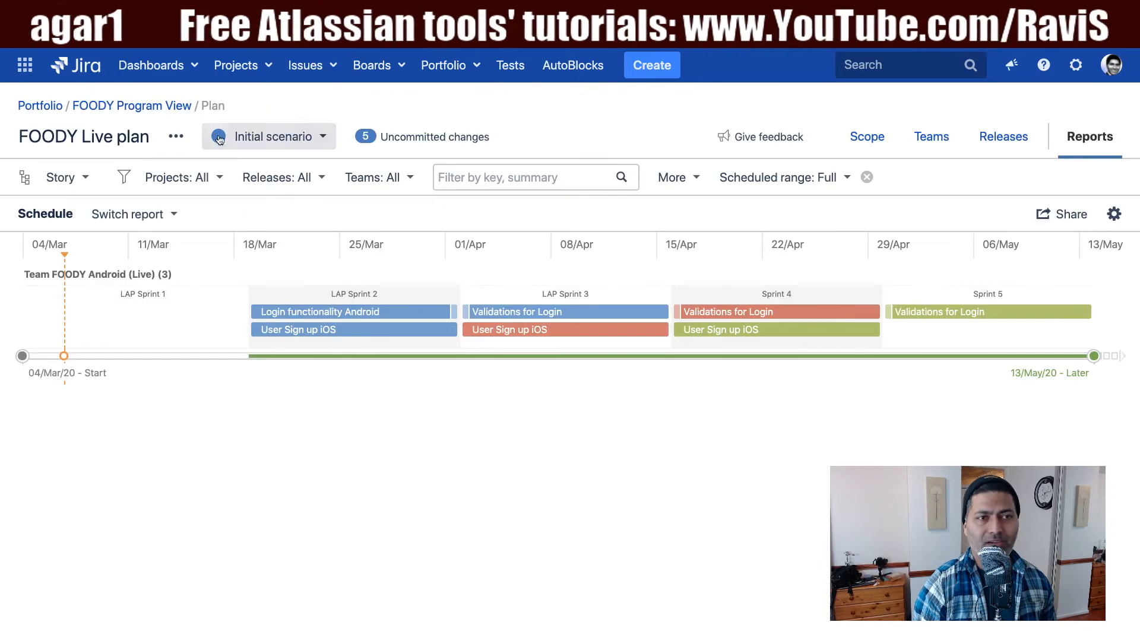
scroll(397, 140, down, 3)
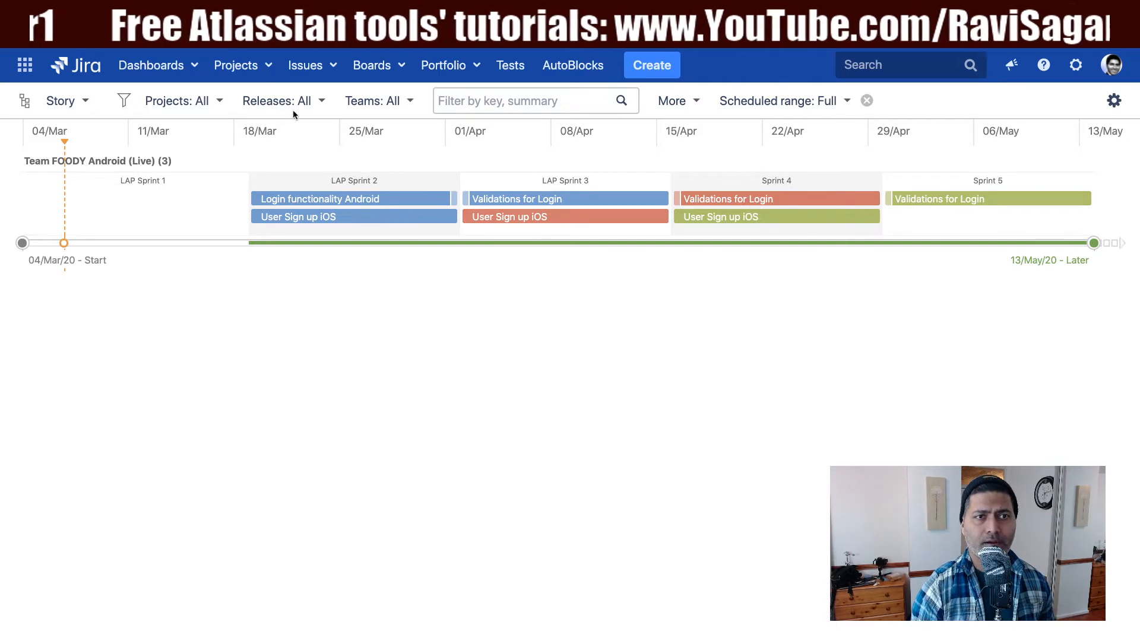
scroll(194, 104, up, 3)
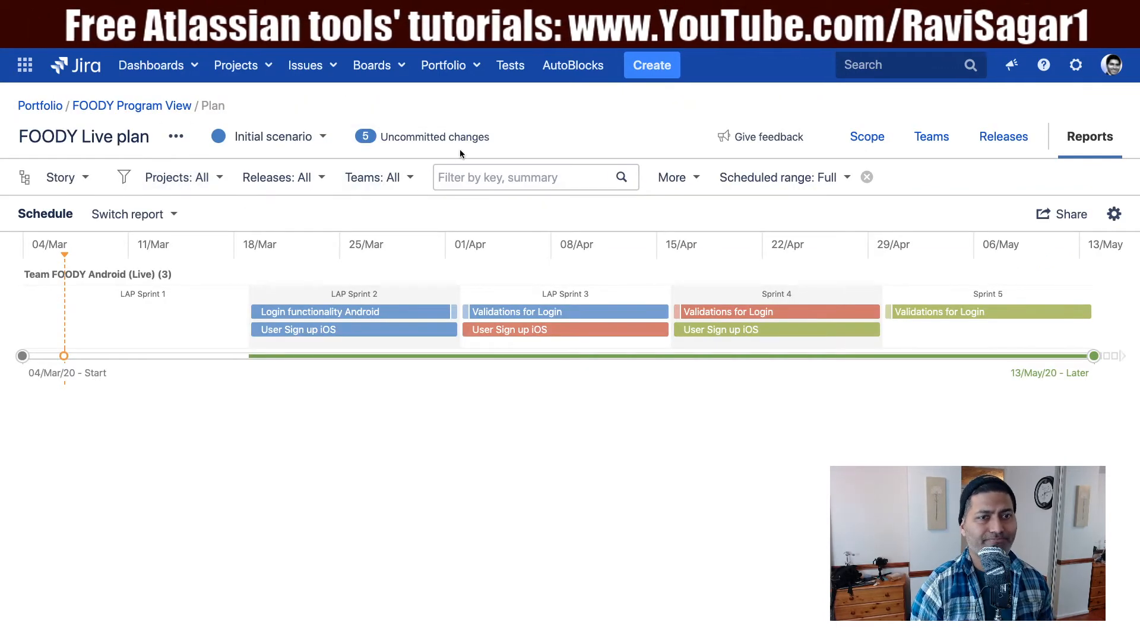
- Set the editable Schedule report's hierarchy level to Initiative and reload the shared report for comparison
click(84, 177)
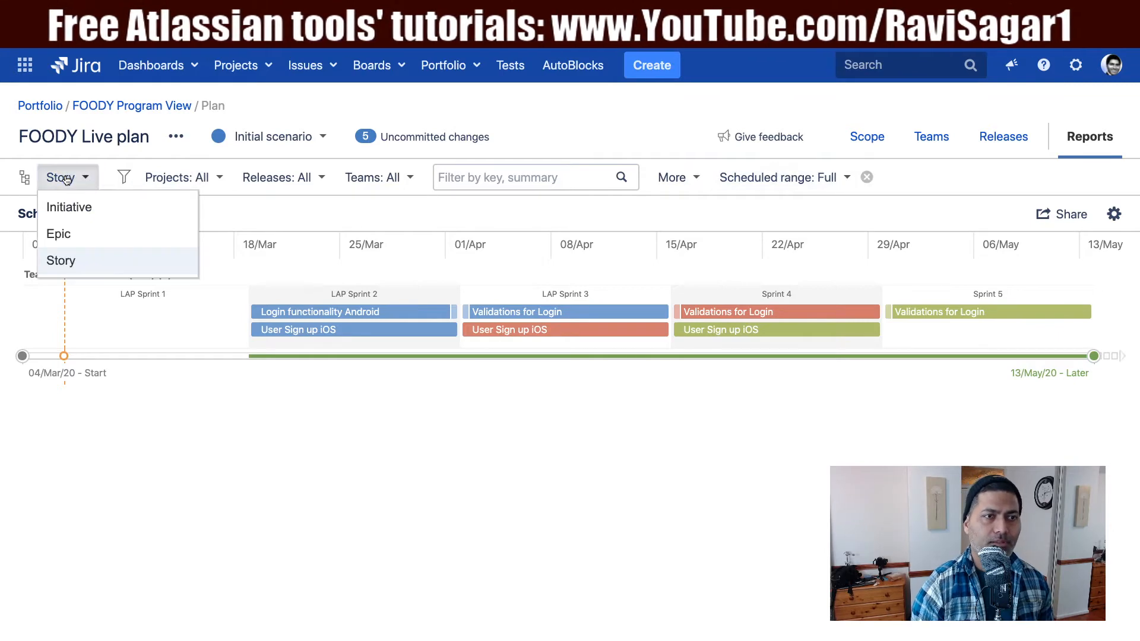
click(71, 213)
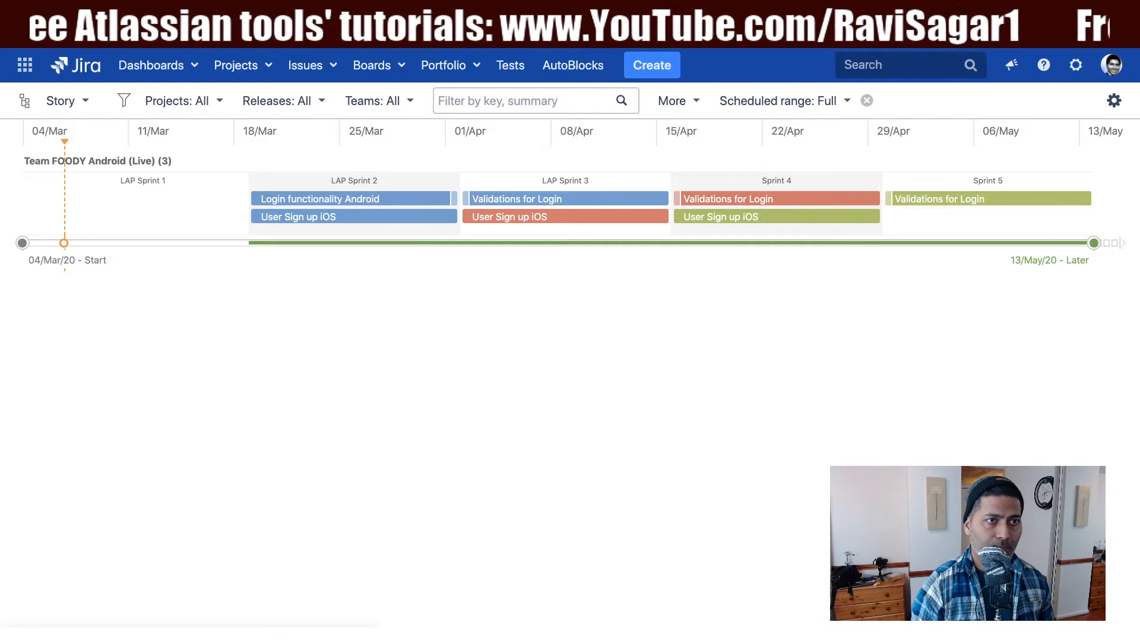
key(super+r)
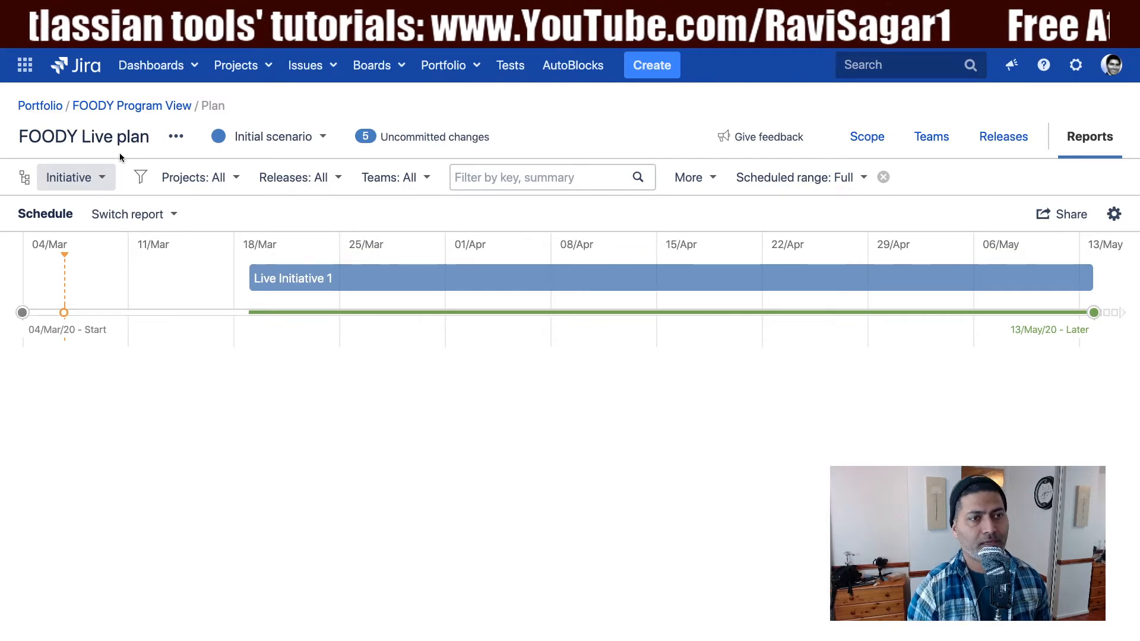
- Open the Initiative-level report's copied share link in a new browser tab, and close the sharing dialog in the editable plan
click(1071, 217)
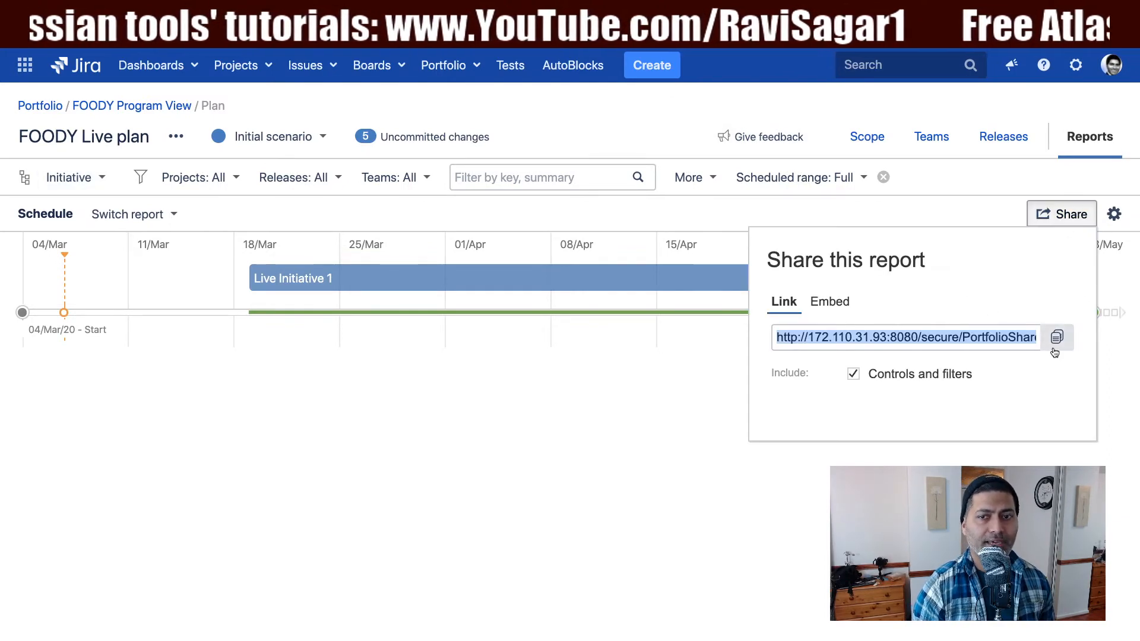
click(1057, 342)
key(super+t)
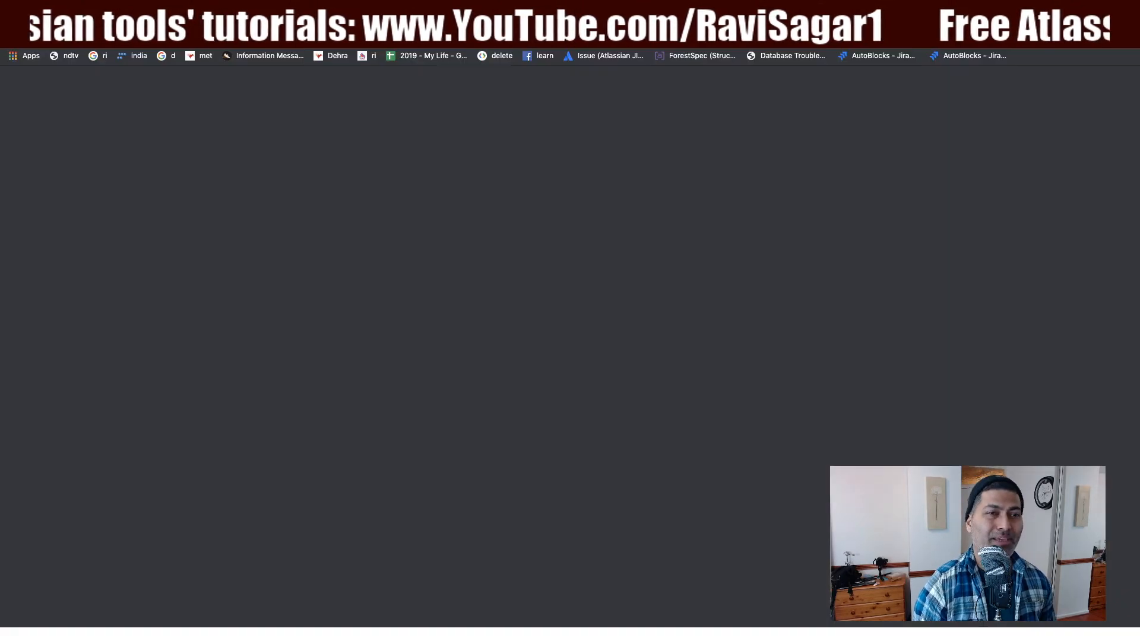
key(super+v)
key(Return)
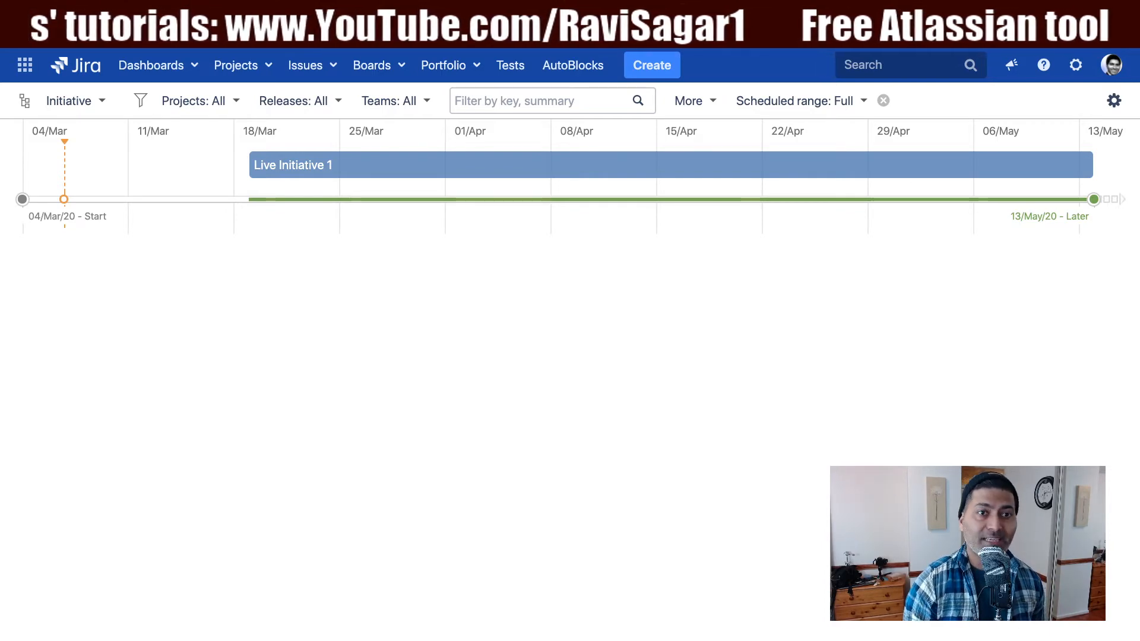
key(ctrl+shift+Tab)
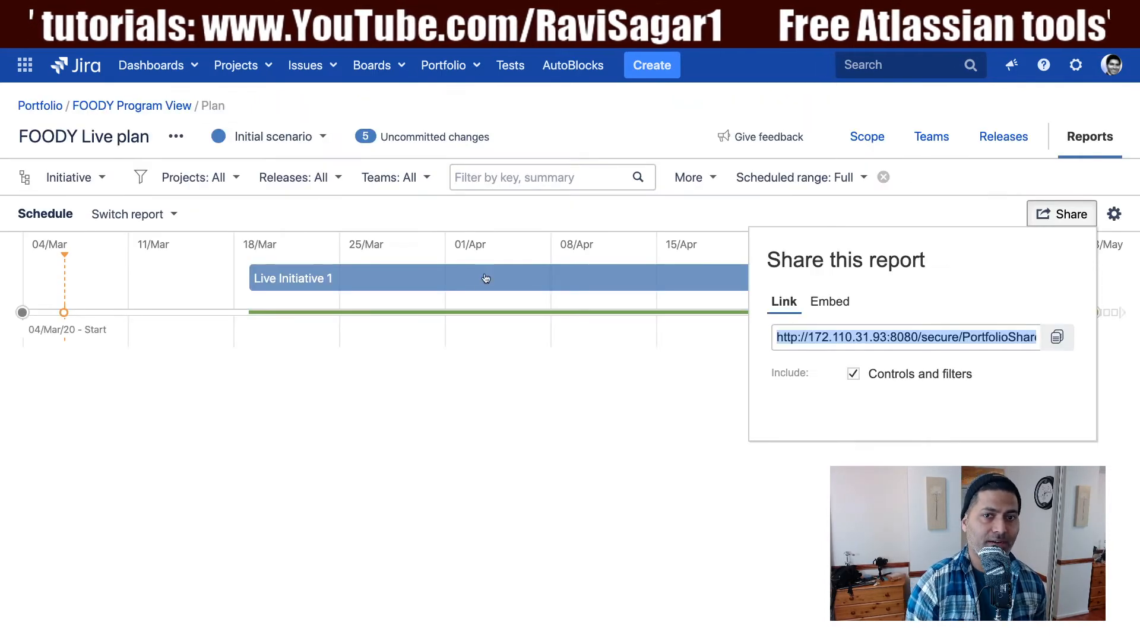
click(308, 404)
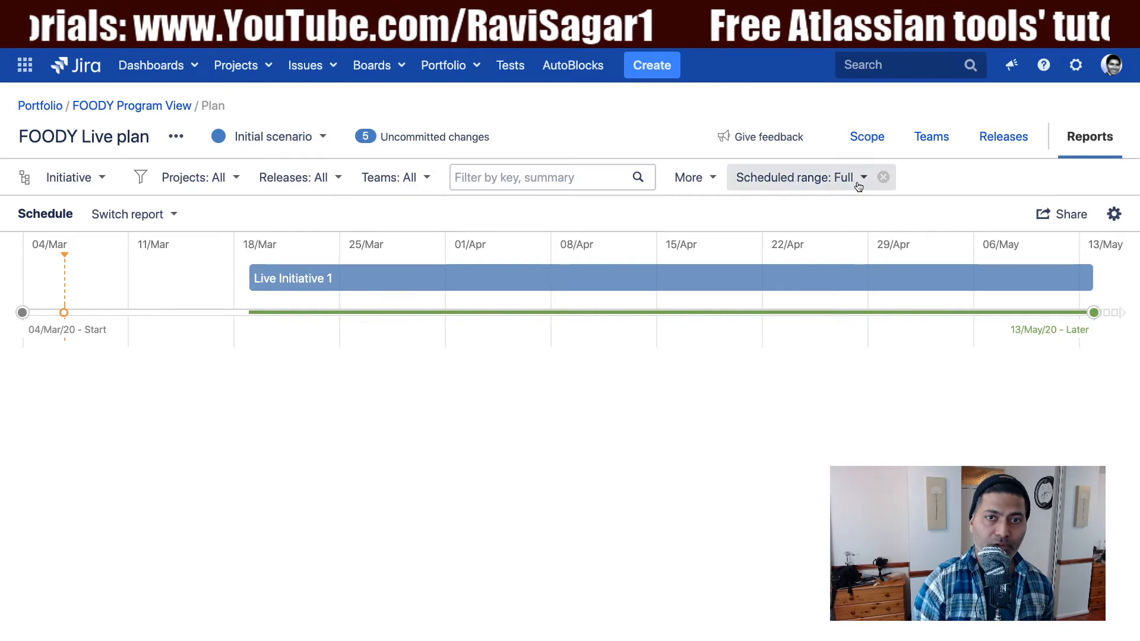
- Filter the editable Schedule report by the Live Android Plan release March-Release-Android
click(302, 178)
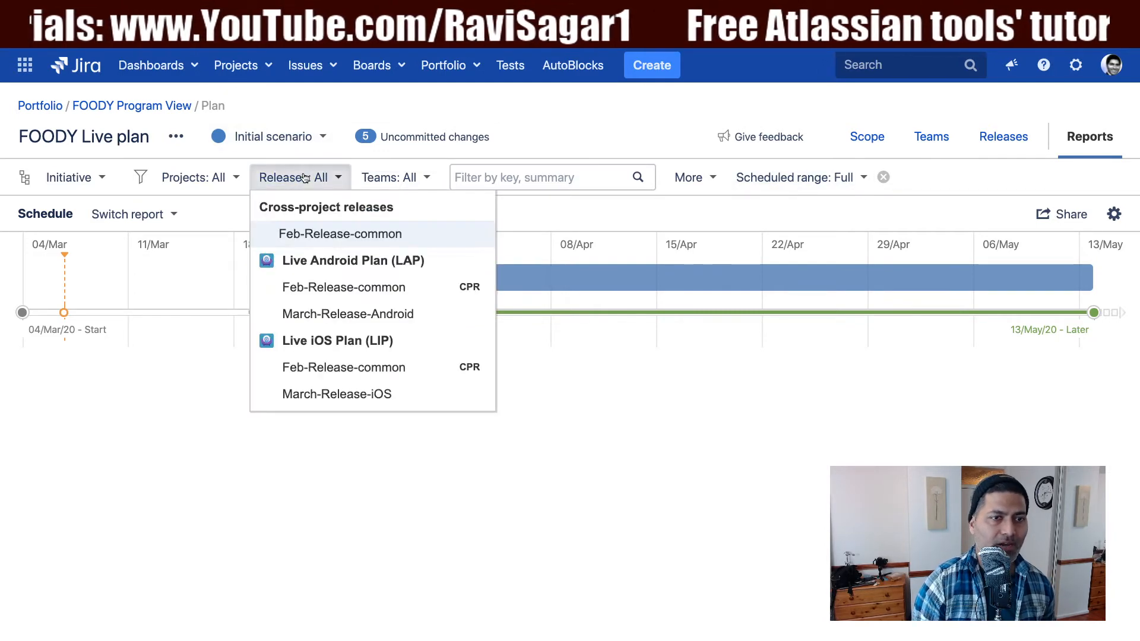
click(326, 315)
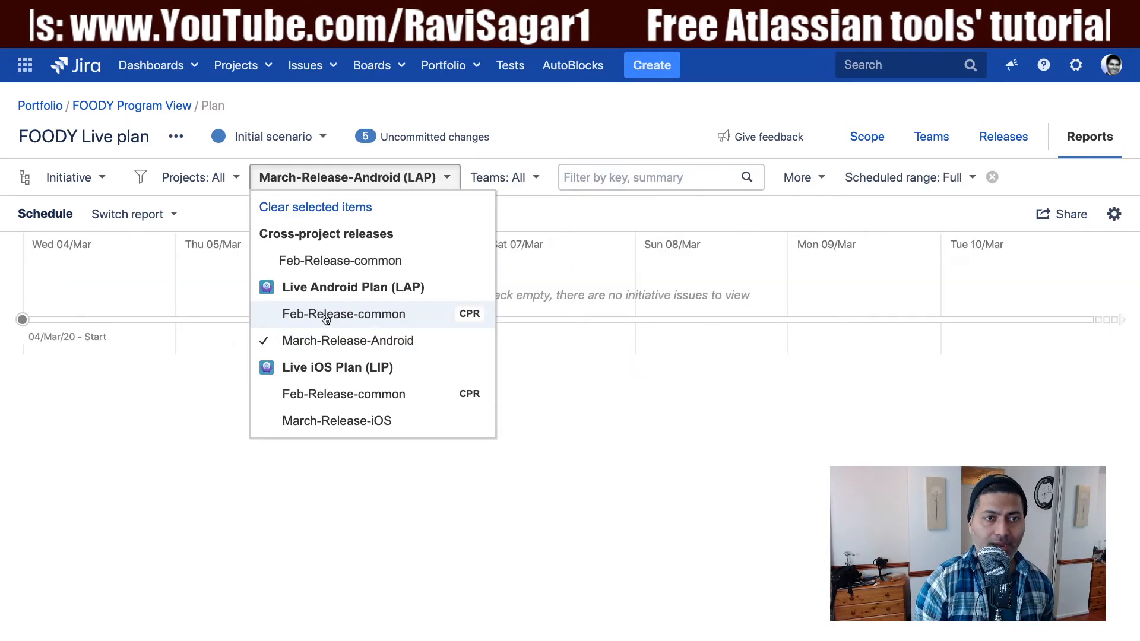
click(169, 378)
- Set the Schedule report's hierarchy level to Epic and add Live iOS Plan's Feb-Release-common and the cross-project Feb-Release-common to the release filter
click(102, 176)
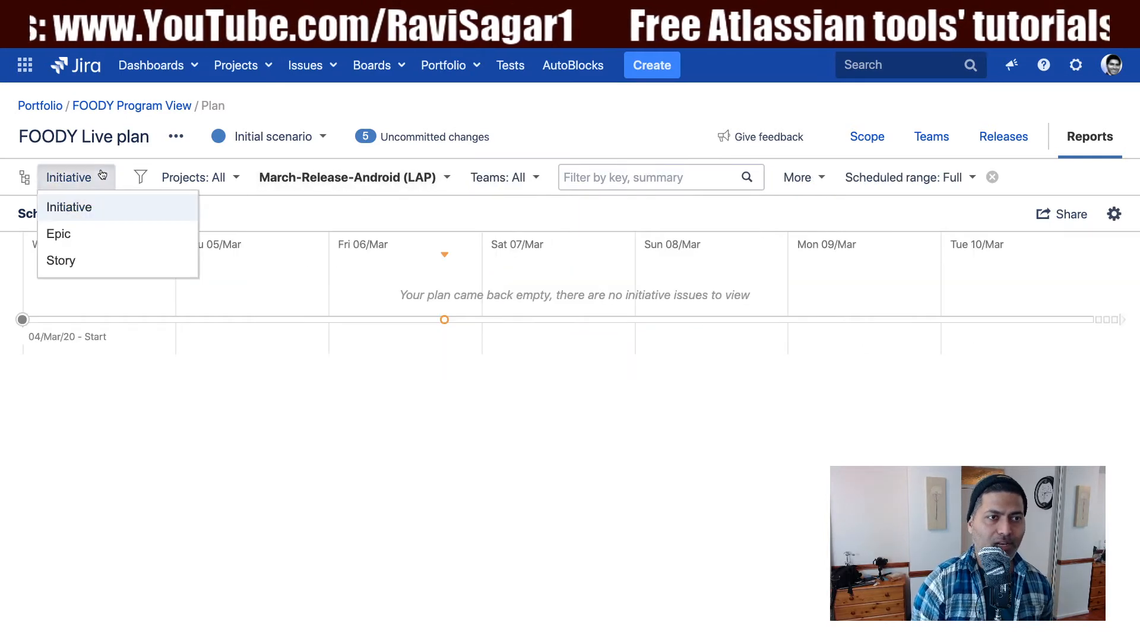
click(87, 237)
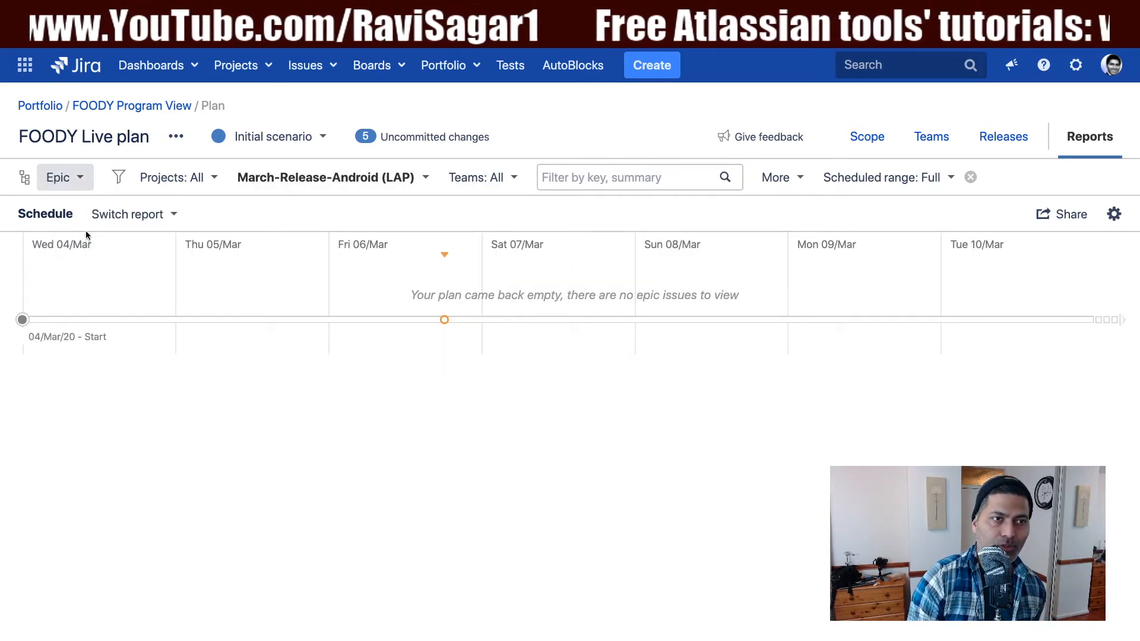
click(376, 180)
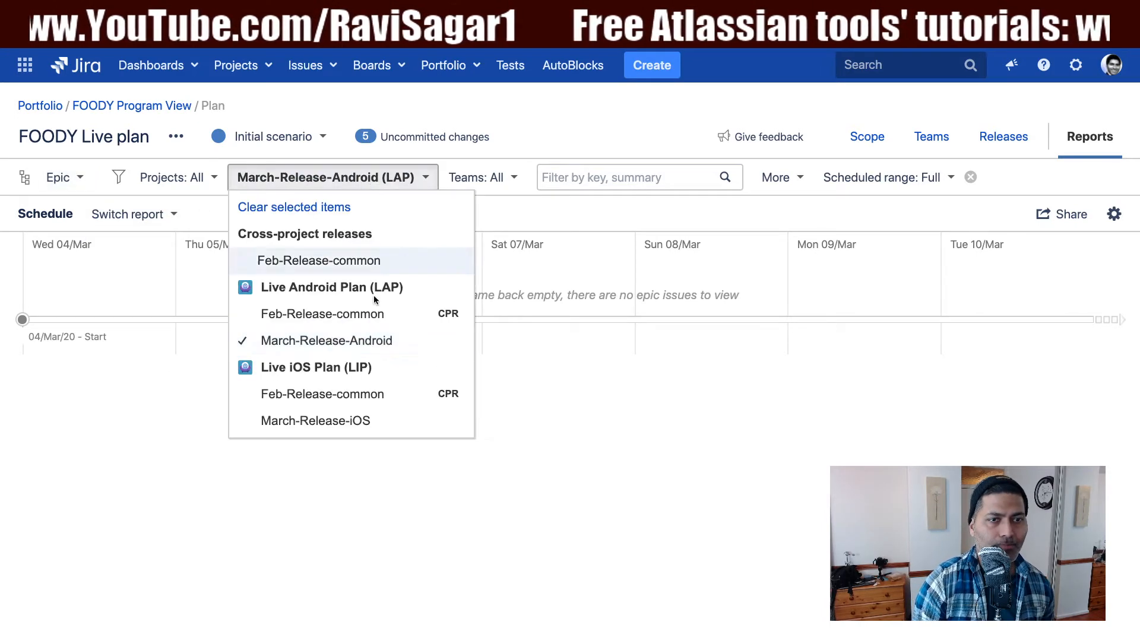
click(335, 394)
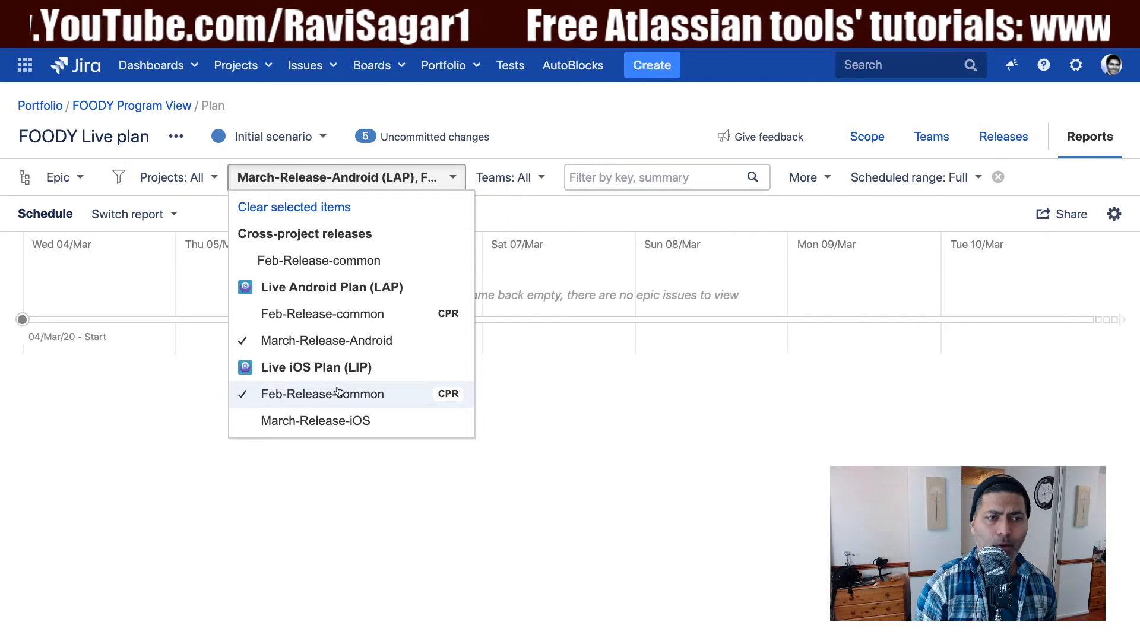
click(331, 260)
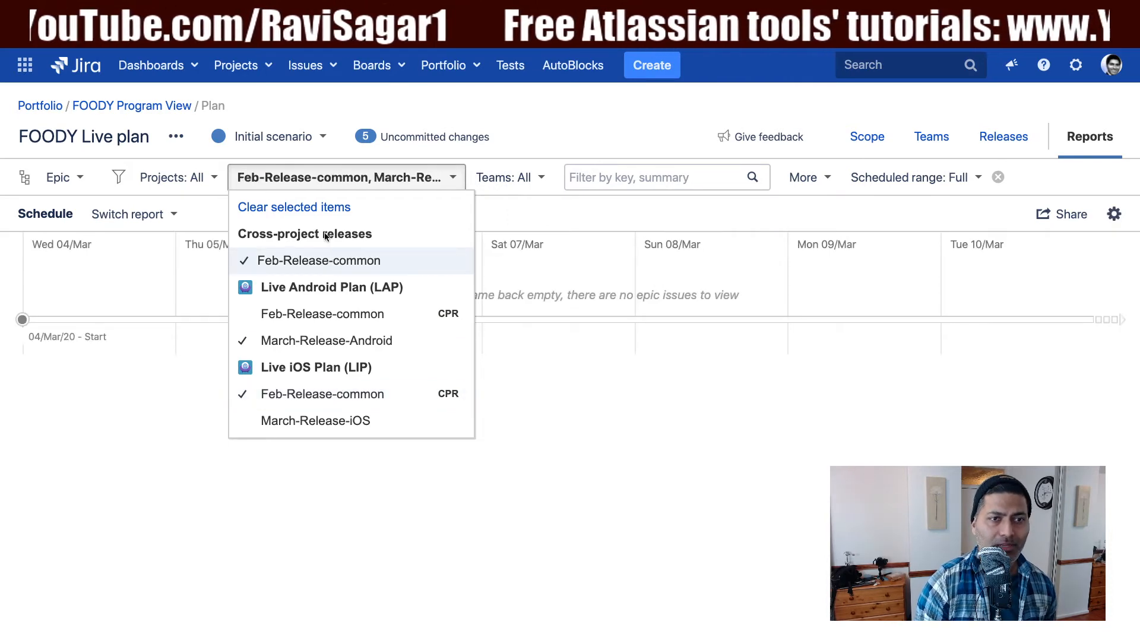
- Clear all releases from the Schedule report's release filter and set the hierarchy level to Story
click(321, 208)
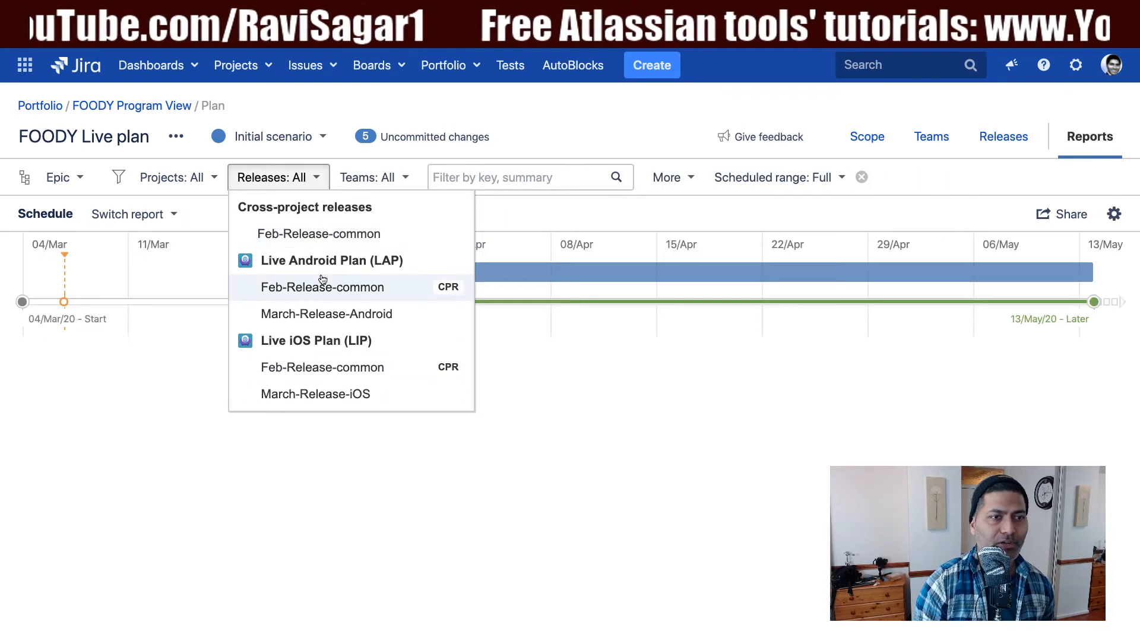
click(62, 177)
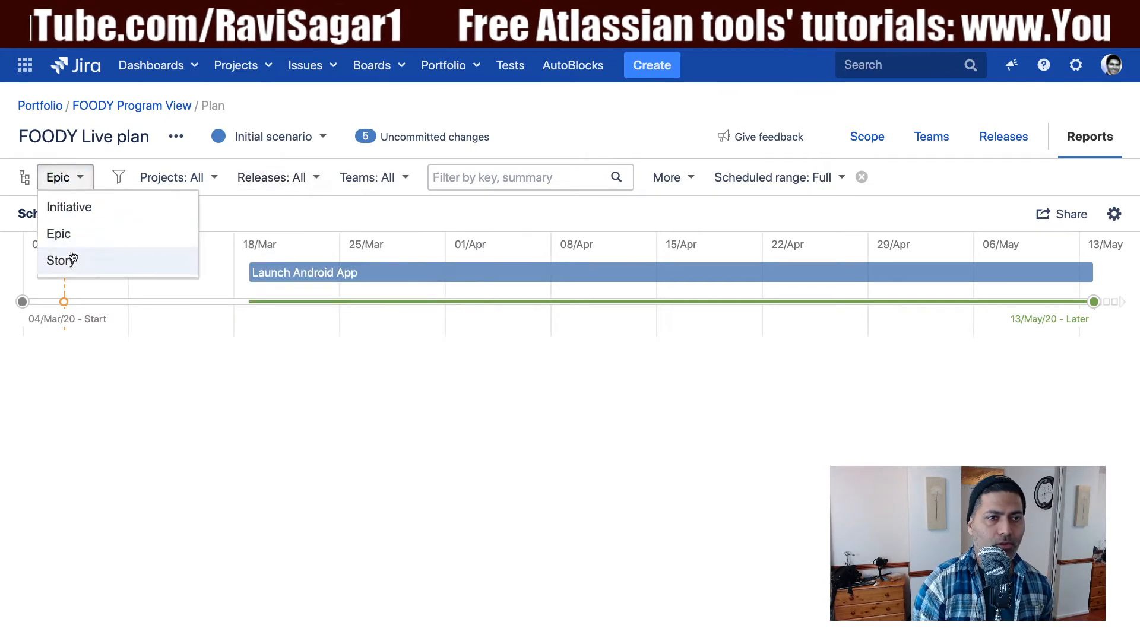
click(70, 262)
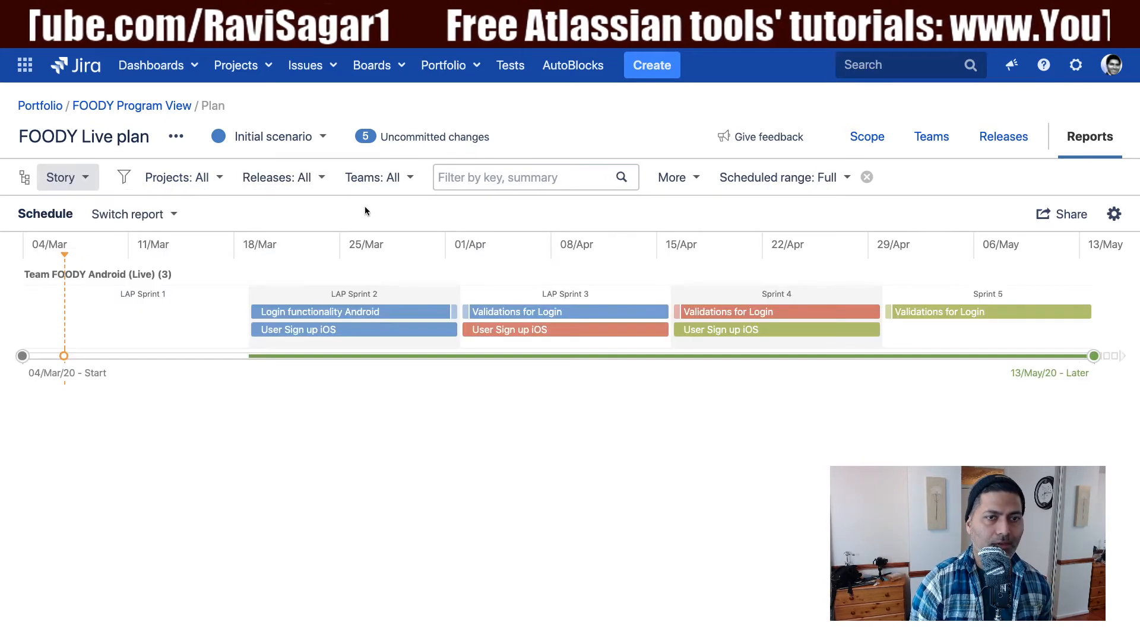
- Try the release filters March-Release-iOS, March-Release-Android and cross-project Feb-Release-common on the Story-level report, and clear the release filter
click(300, 178)
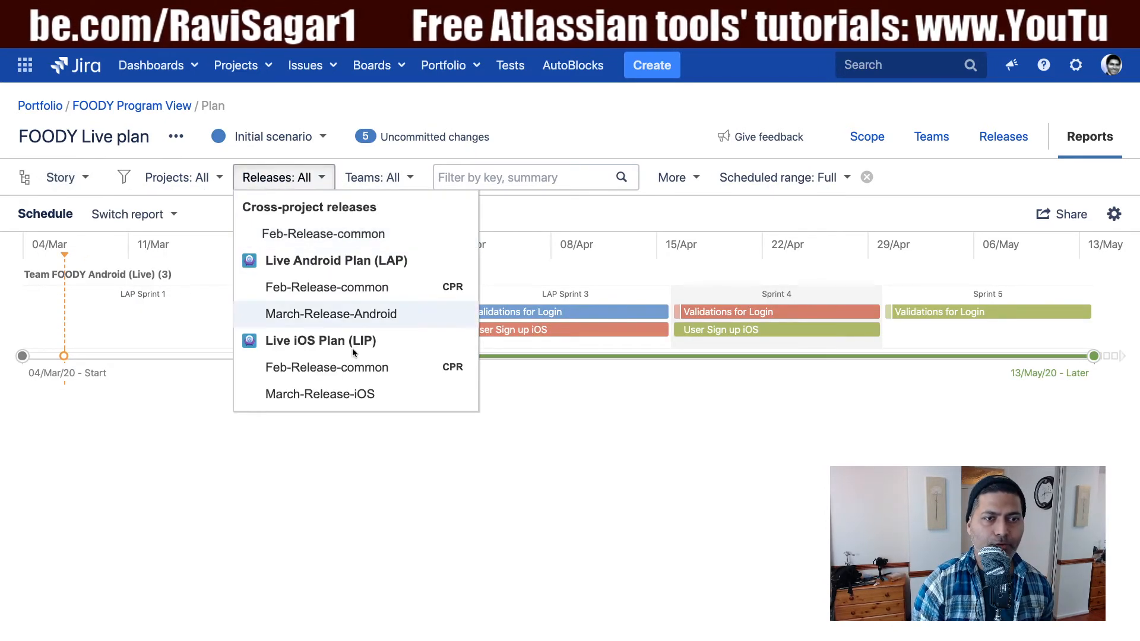
click(324, 392)
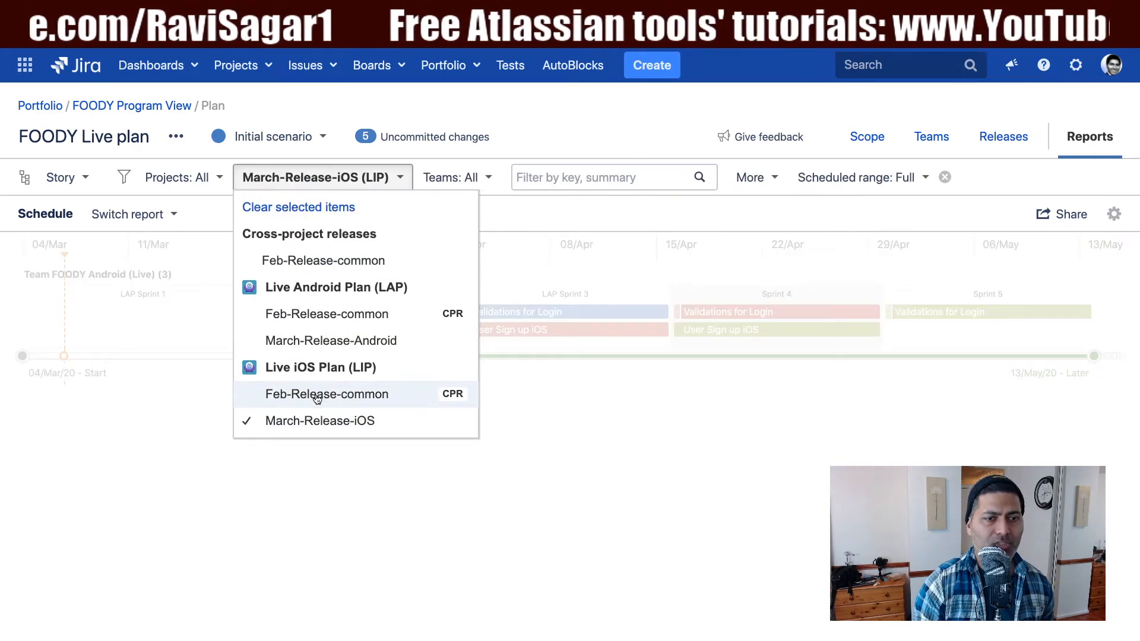
click(304, 415)
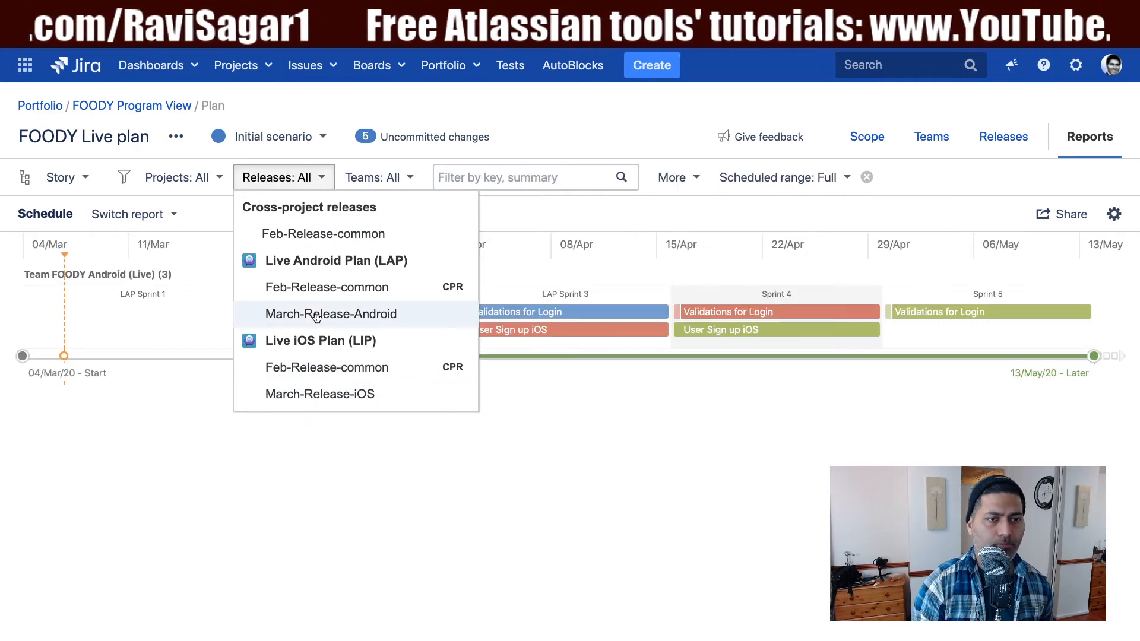
click(316, 313)
click(311, 341)
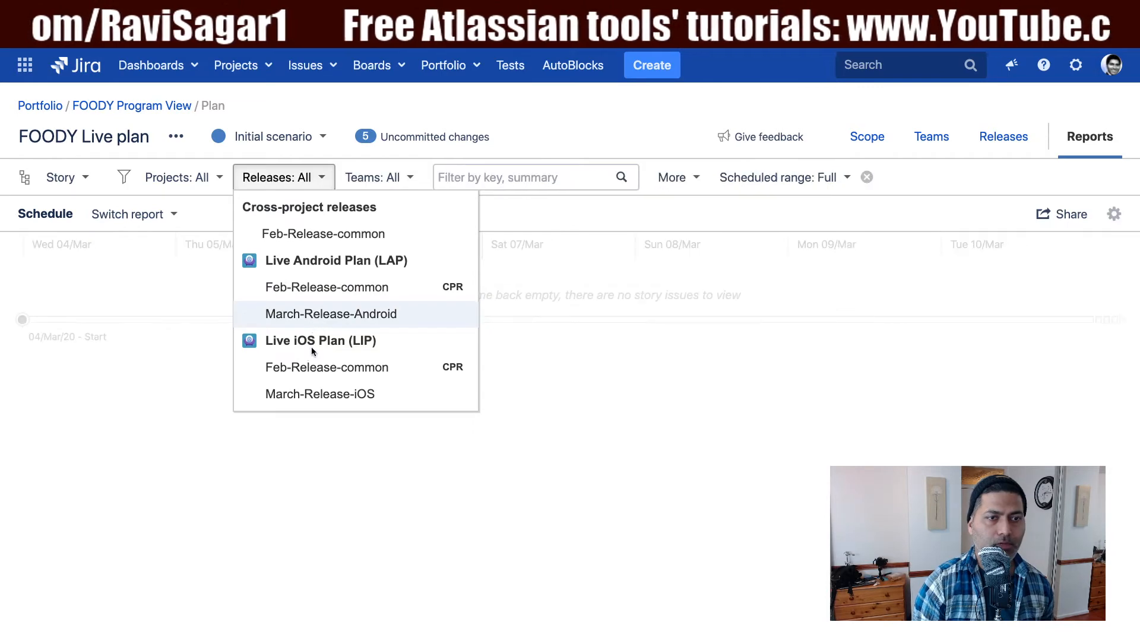
click(327, 234)
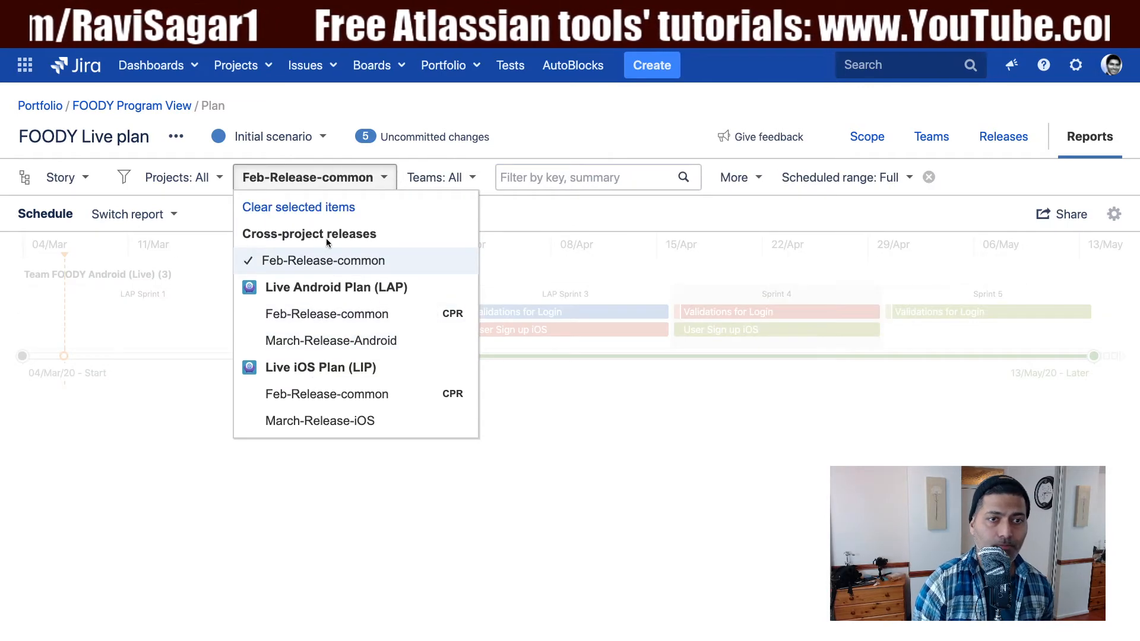
click(303, 208)
click(430, 199)
- Try filtering the report by Team FOODY Android (Live), Team Deployment and Team FOODY iOS (Live), and clear the team filter
click(409, 179)
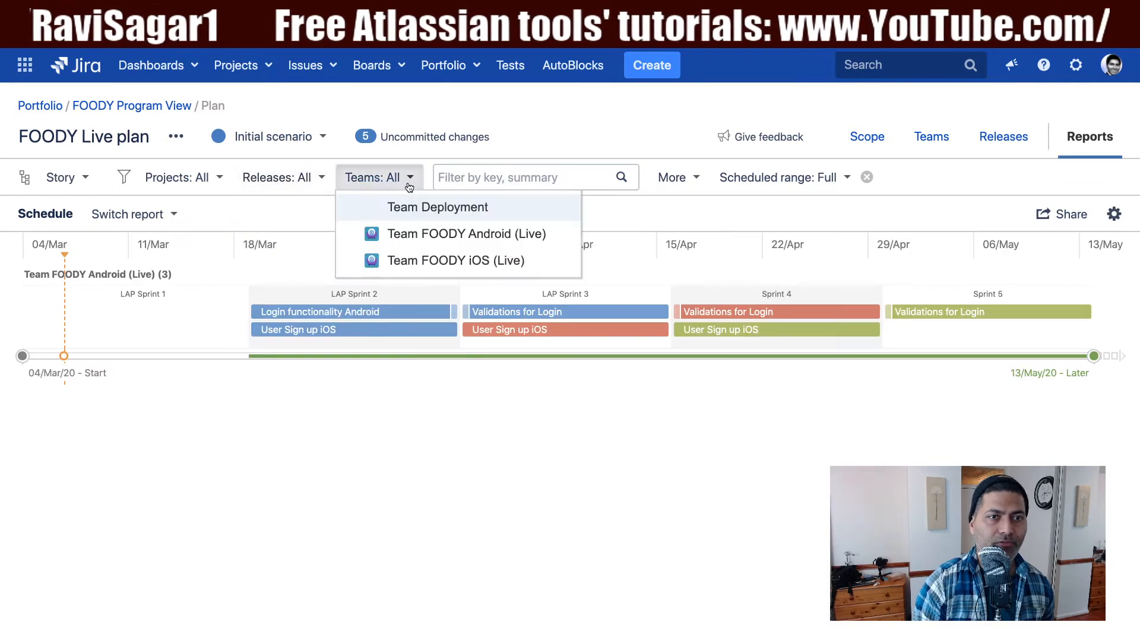
click(425, 238)
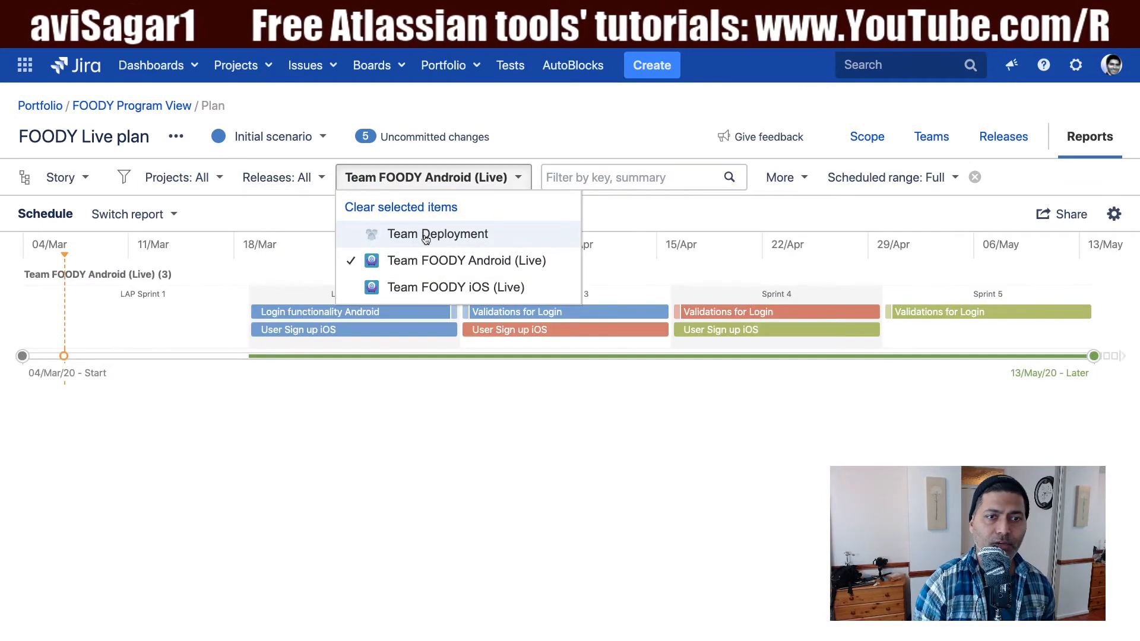
click(421, 239)
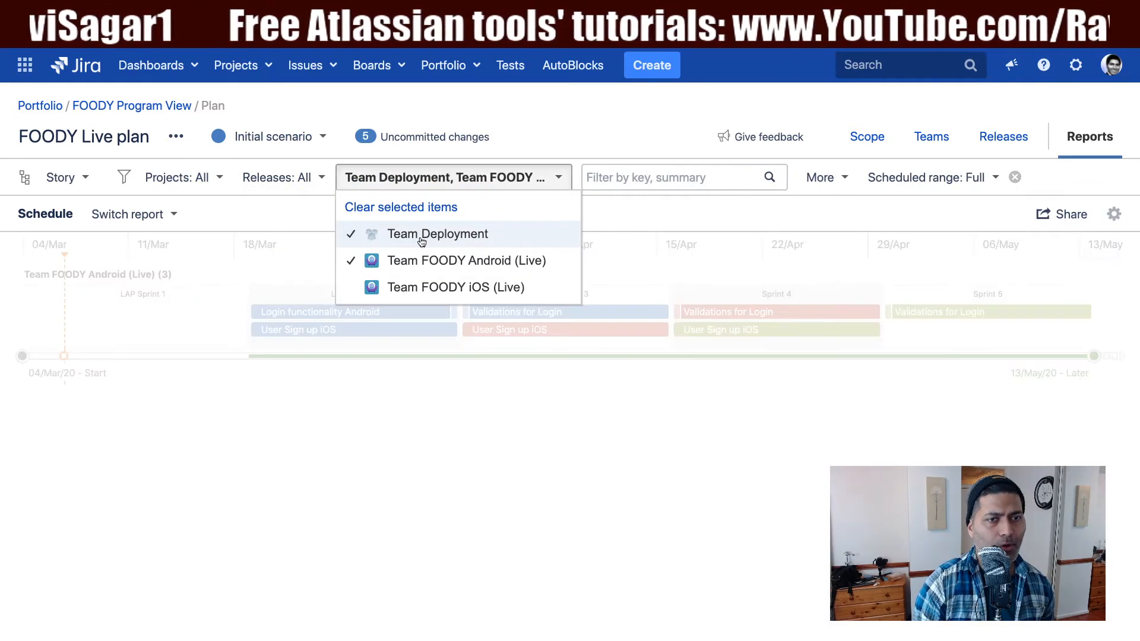
click(418, 259)
click(416, 240)
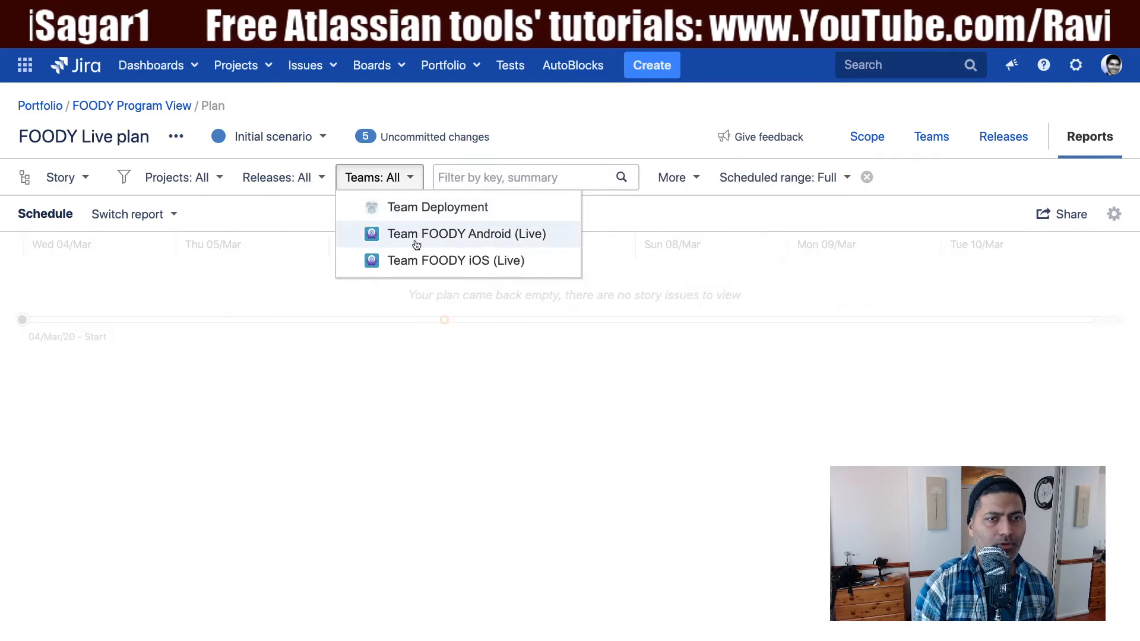
click(404, 259)
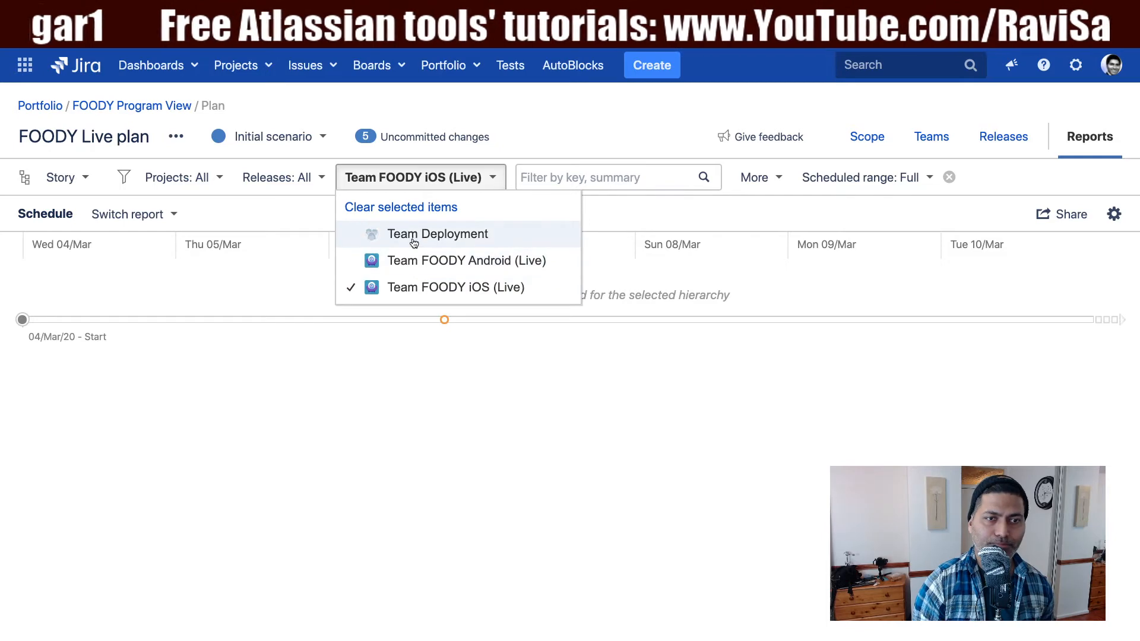
click(405, 297)
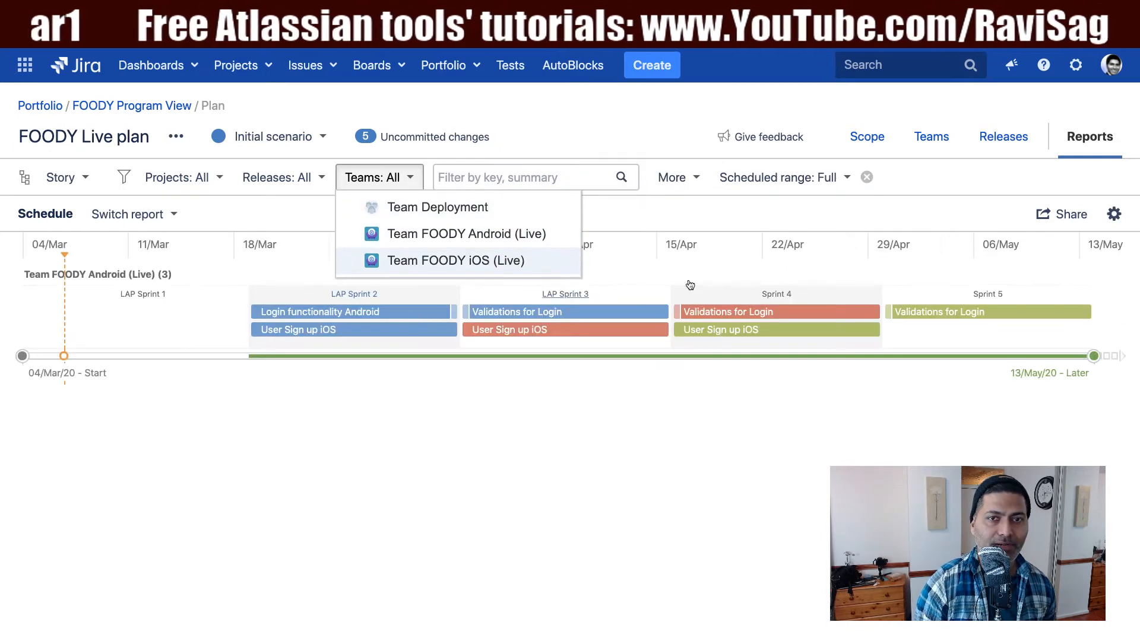
click(671, 368)
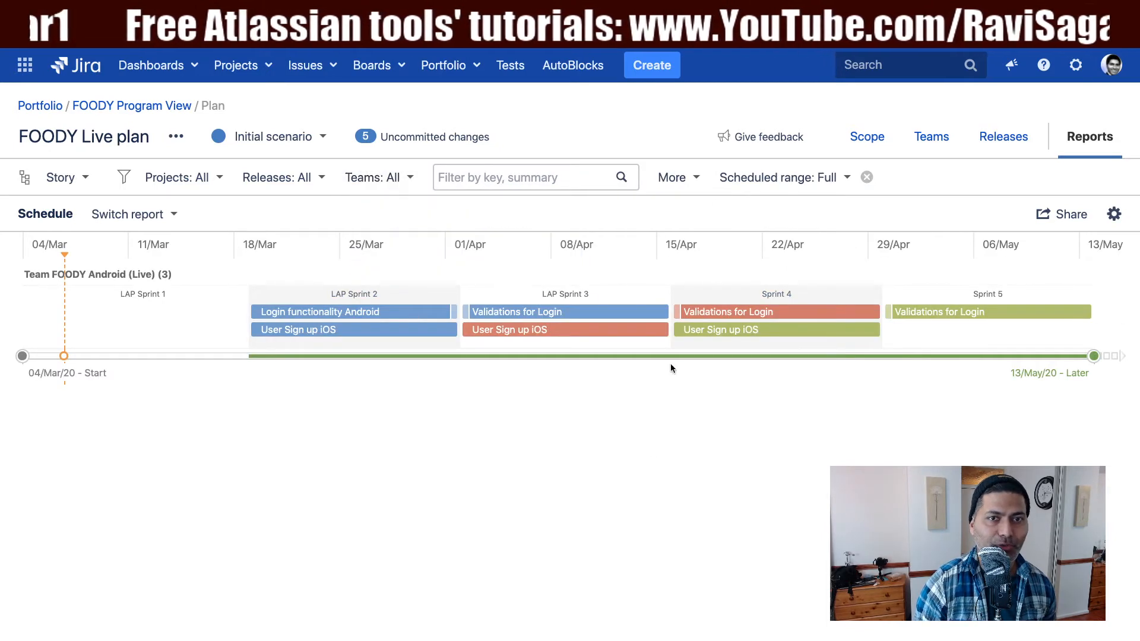
- Add a Statuses filter, try all In Progress, all To Do and all Done statuses one at a time, and remove the filter
click(697, 177)
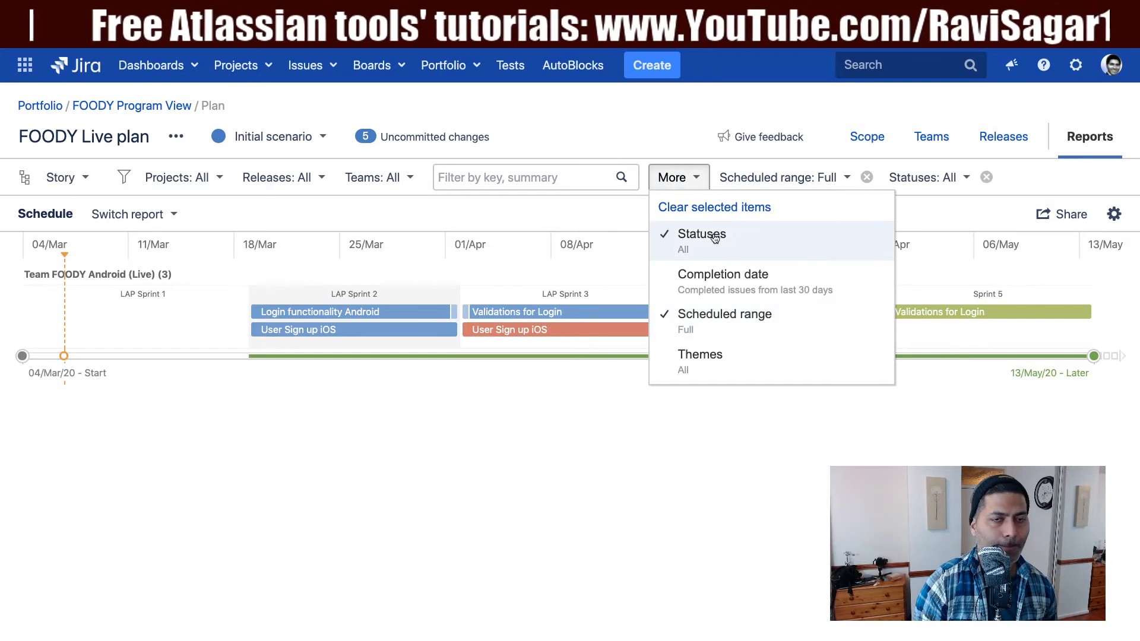
click(957, 184)
click(957, 184)
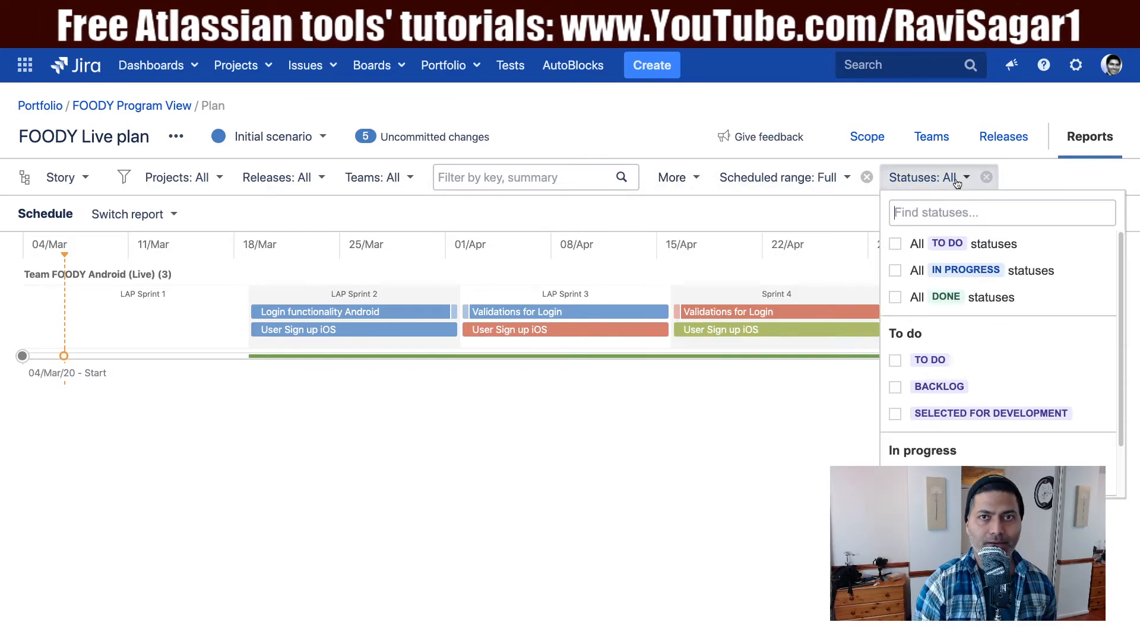
click(896, 272)
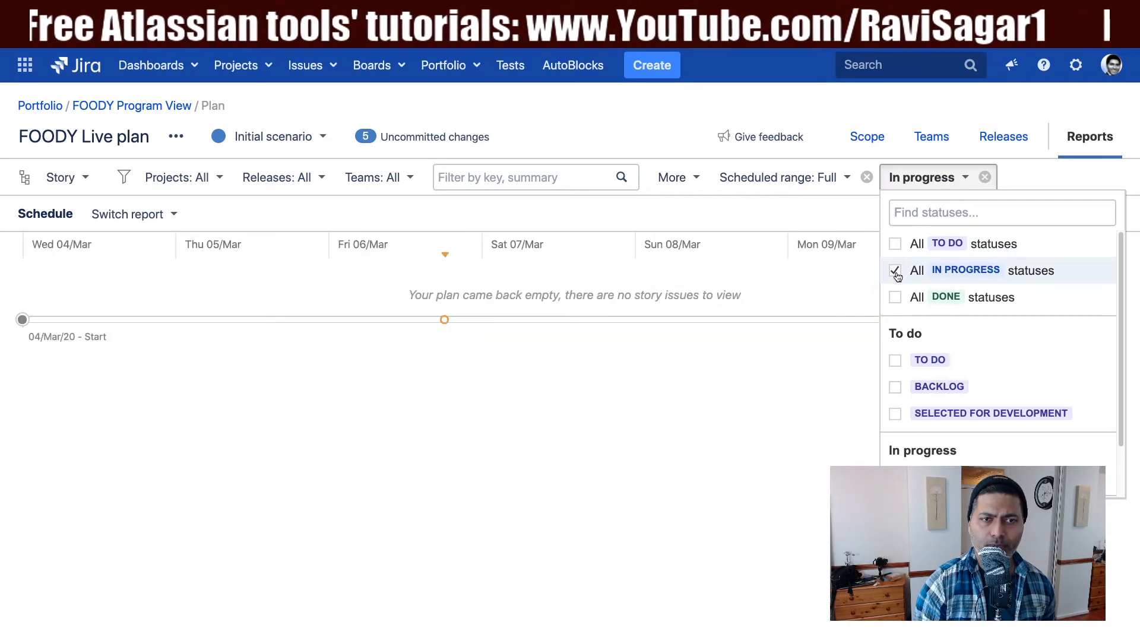
click(894, 271)
click(893, 245)
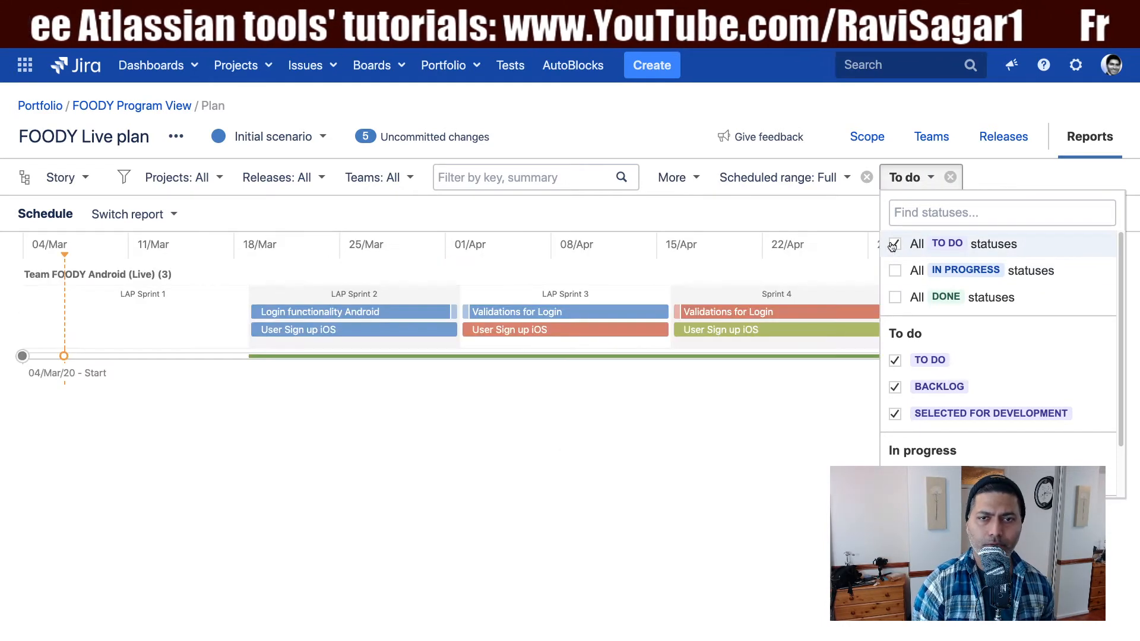
click(894, 245)
click(895, 298)
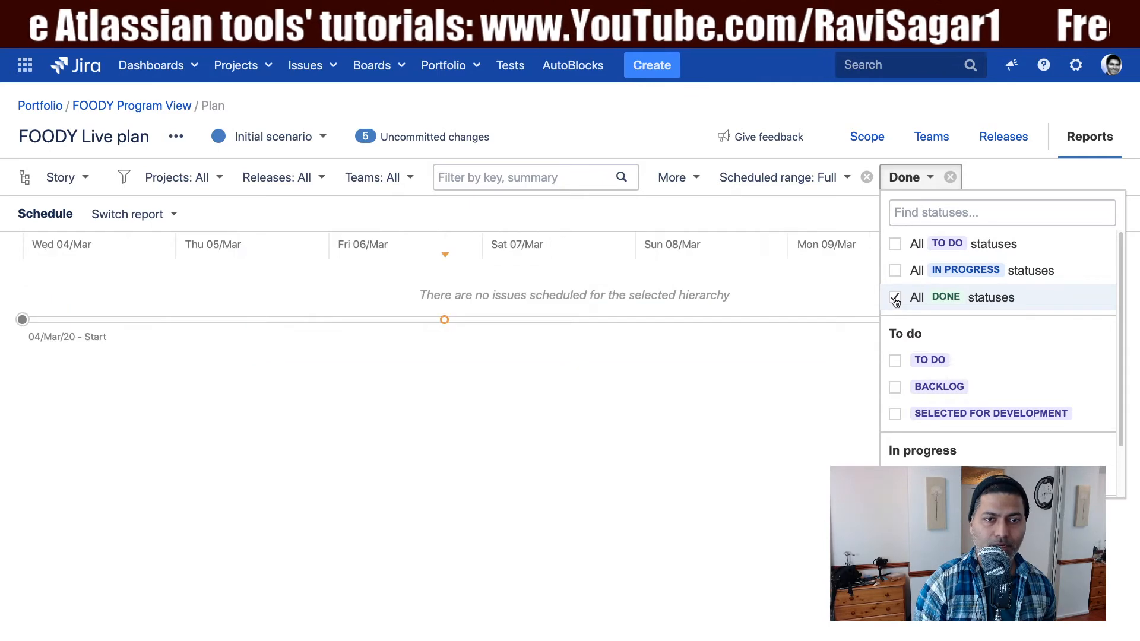
click(895, 299)
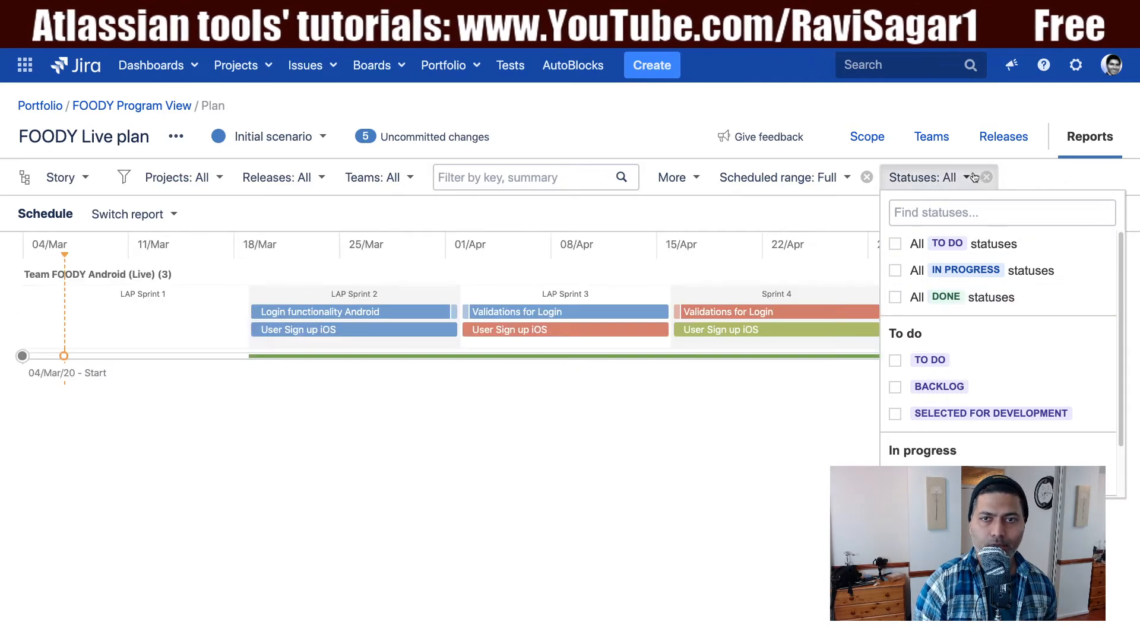
click(986, 177)
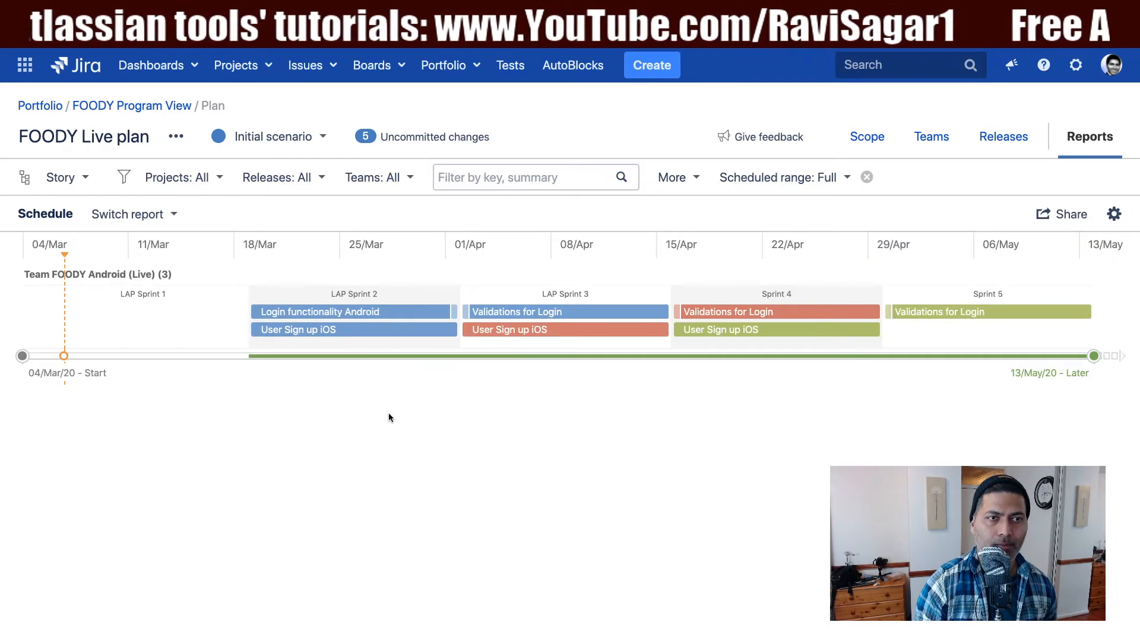
- Try the Live iOS Plan (LIP) project filter on the report, and replace it with Portfolio Kanban (PK)
click(220, 182)
click(214, 235)
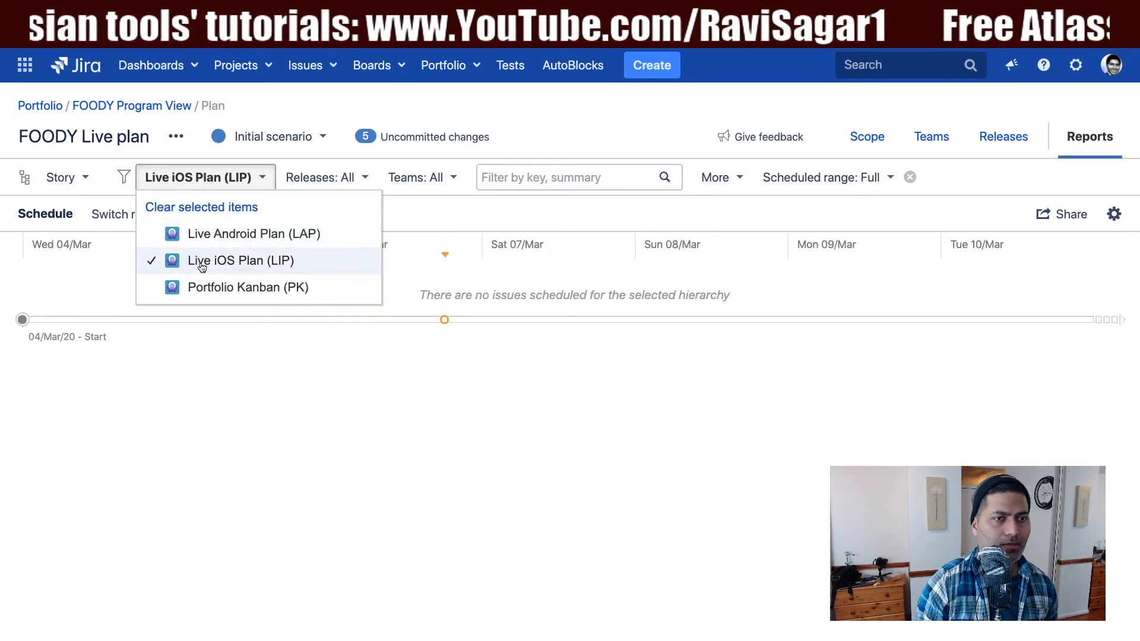
click(202, 264)
click(199, 288)
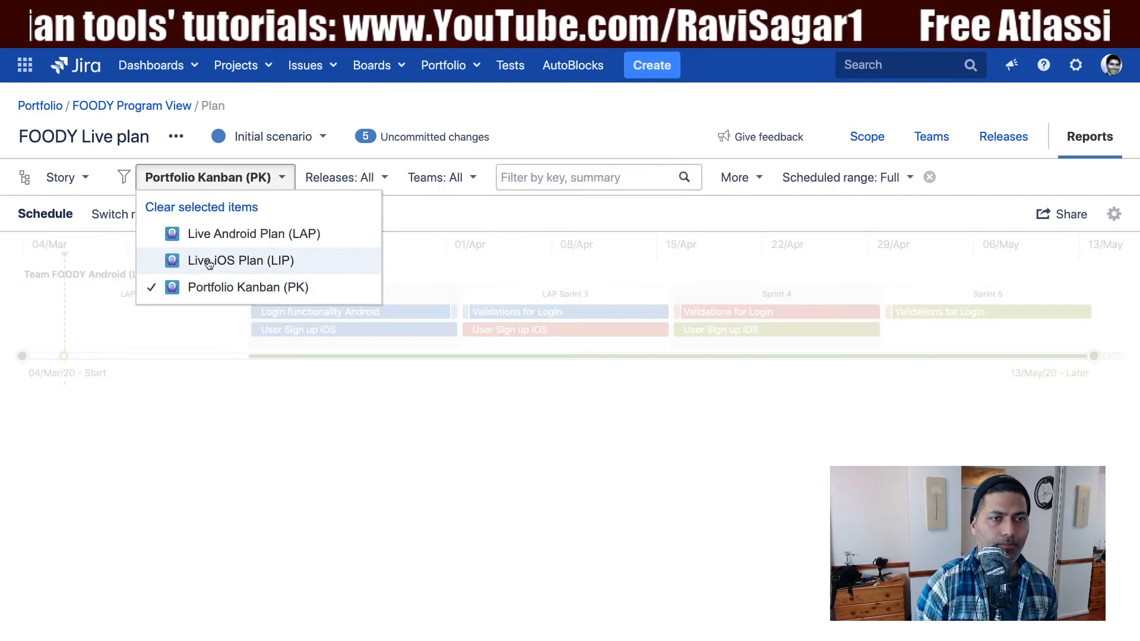